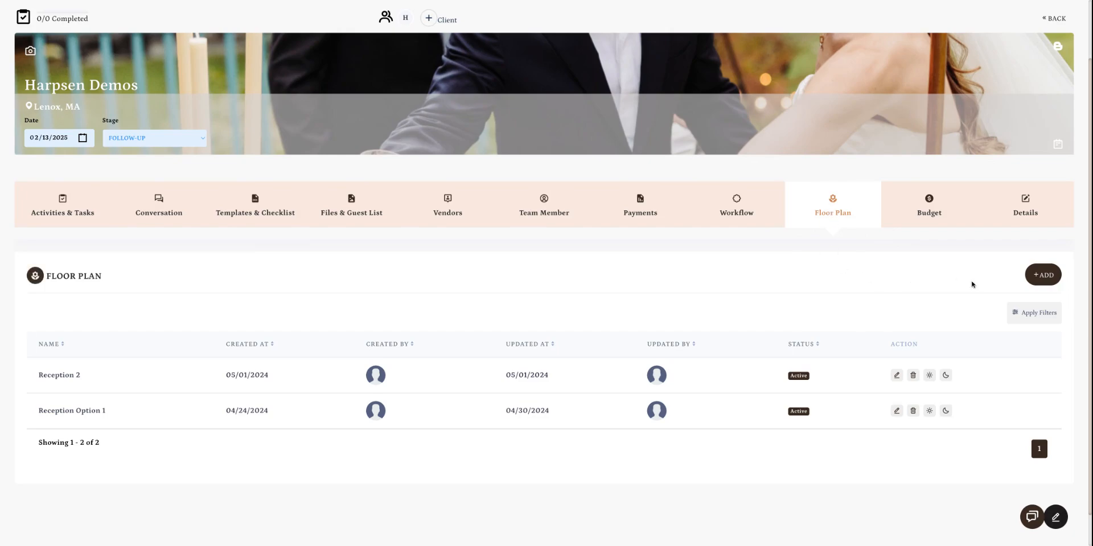
Create a new floor plan titled "Reception Option 1"
{"action": "left_click", "coordinate": [1043, 280]}
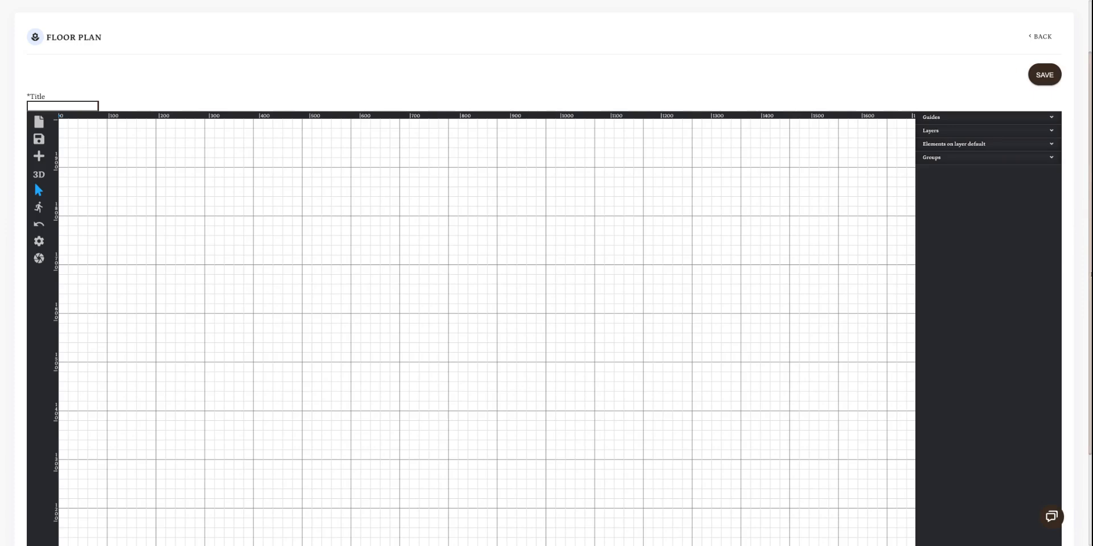
{"action": "left_click_drag", "start_coordinate": [1090, 272], "coordinate": [1088, 330]}
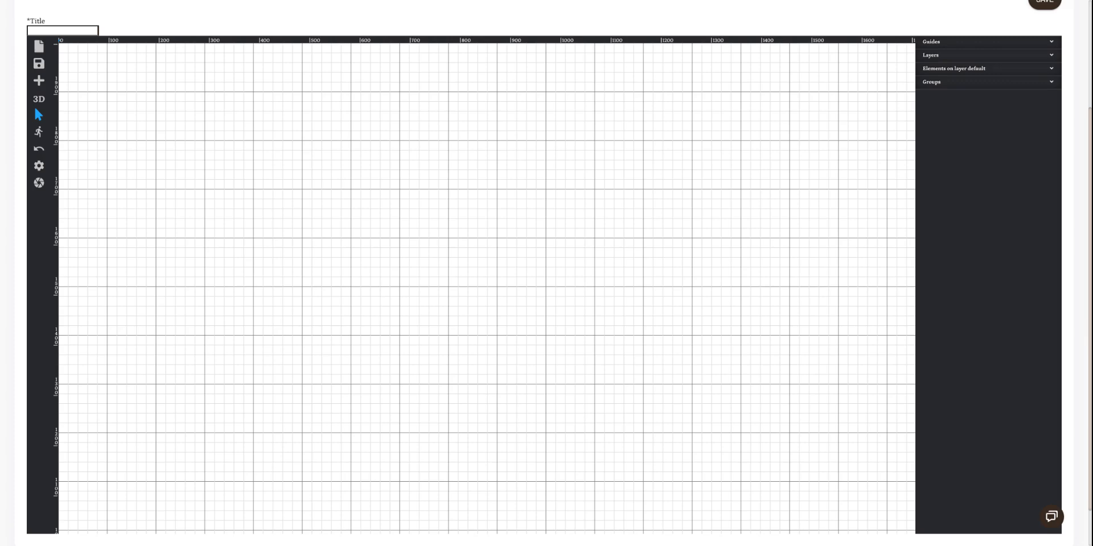
{"action": "left_click", "coordinate": [48, 30]}
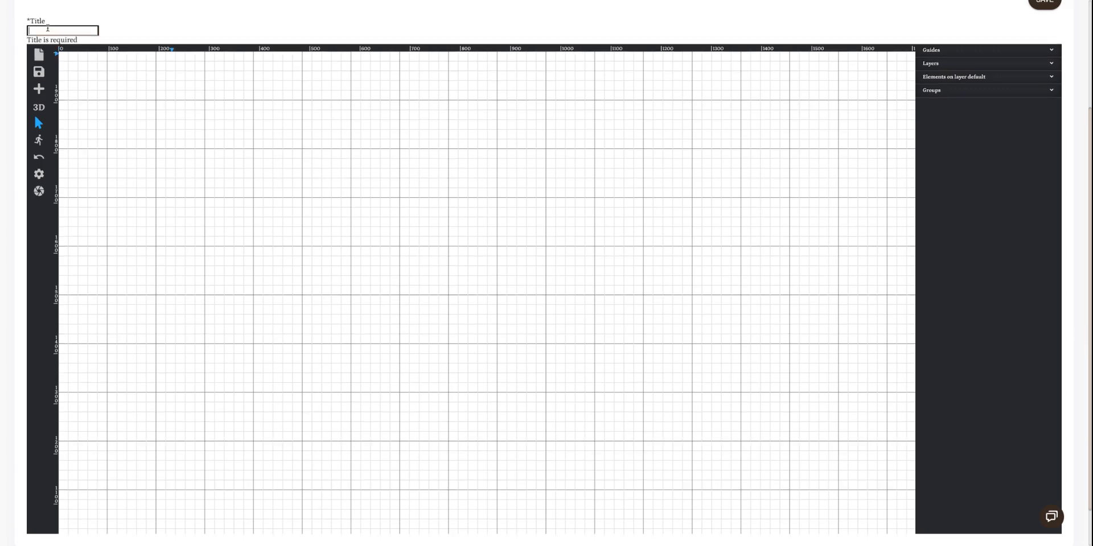
{"action": "type", "text": "Reception Op"}
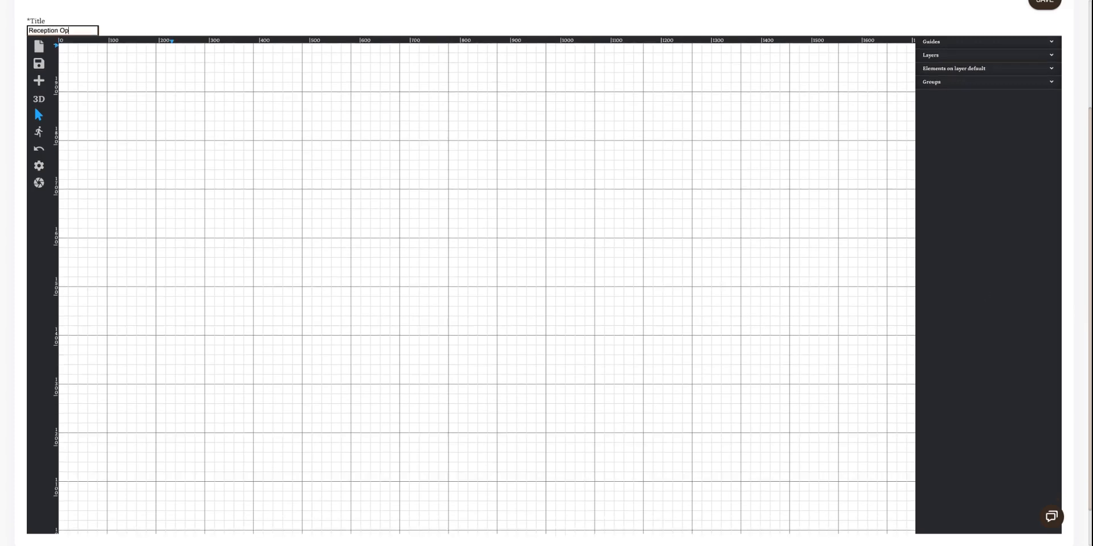
{"action": "type", "text": "tion 1"}
Draw four connected walls forming a closed rectangular room about 1057 in wide and 703 in deep
{"action": "left_click", "coordinate": [39, 81]}
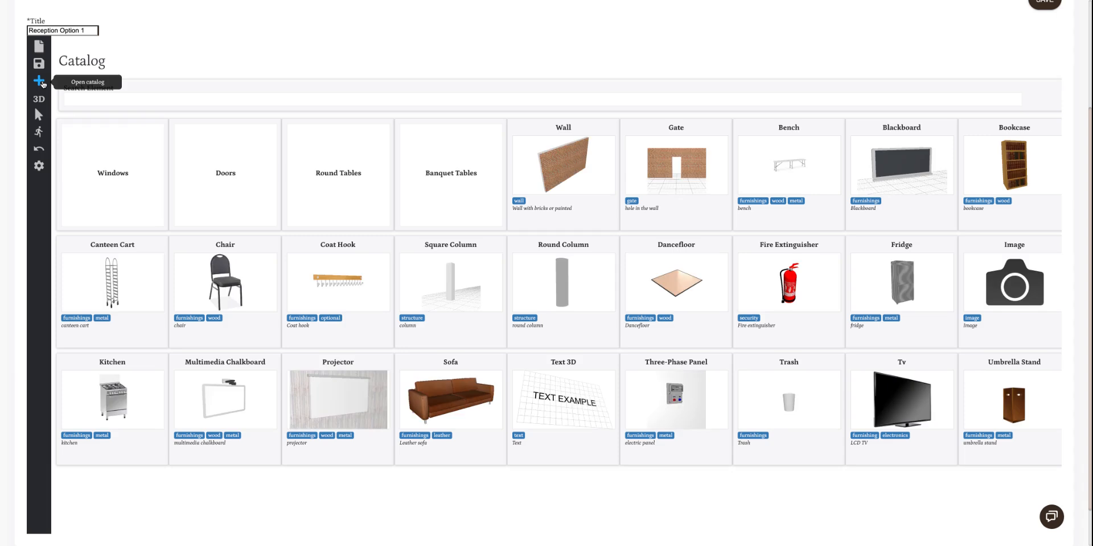
{"action": "left_click", "coordinate": [567, 168]}
{"action": "left_click", "coordinate": [153, 119]}
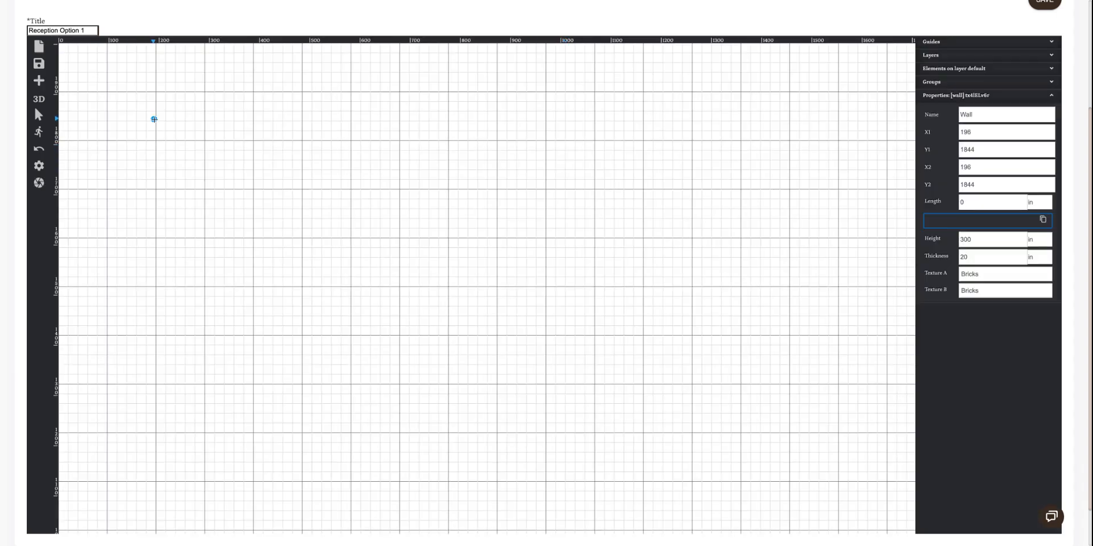
{"action": "left_click", "coordinate": [154, 462]}
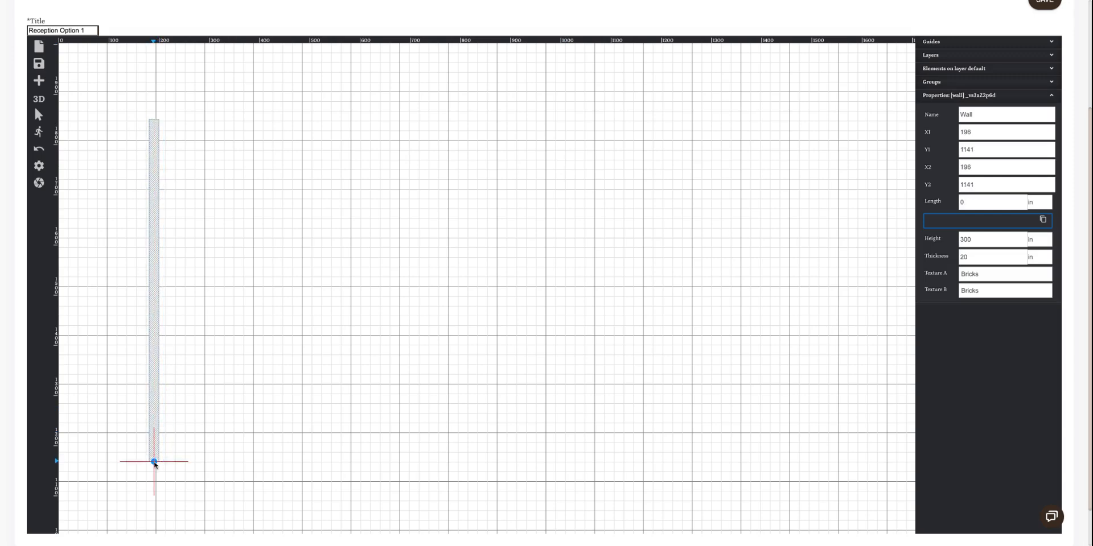
{"action": "left_click", "coordinate": [670, 462]}
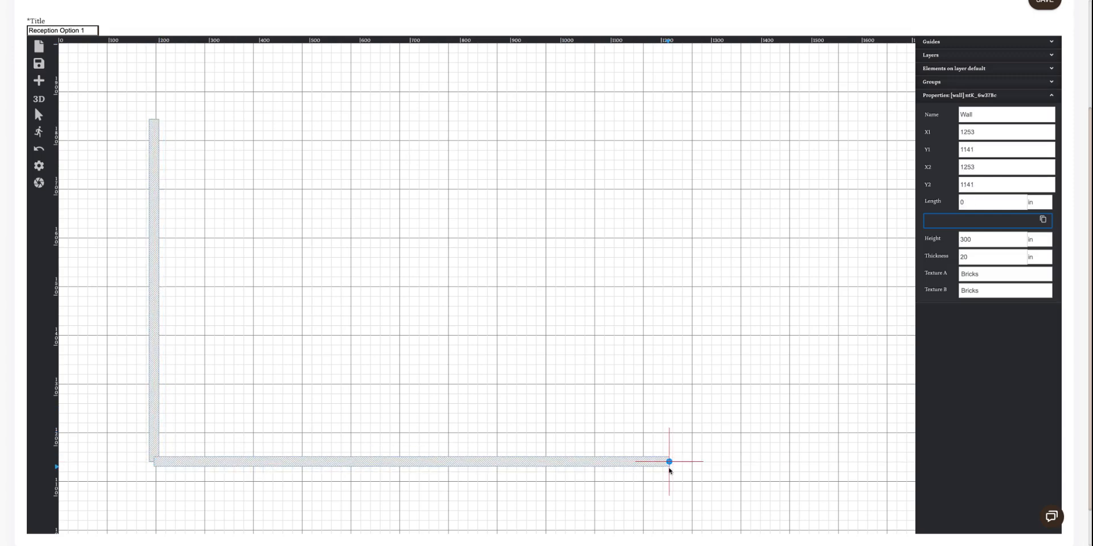
{"action": "left_click", "coordinate": [666, 119]}
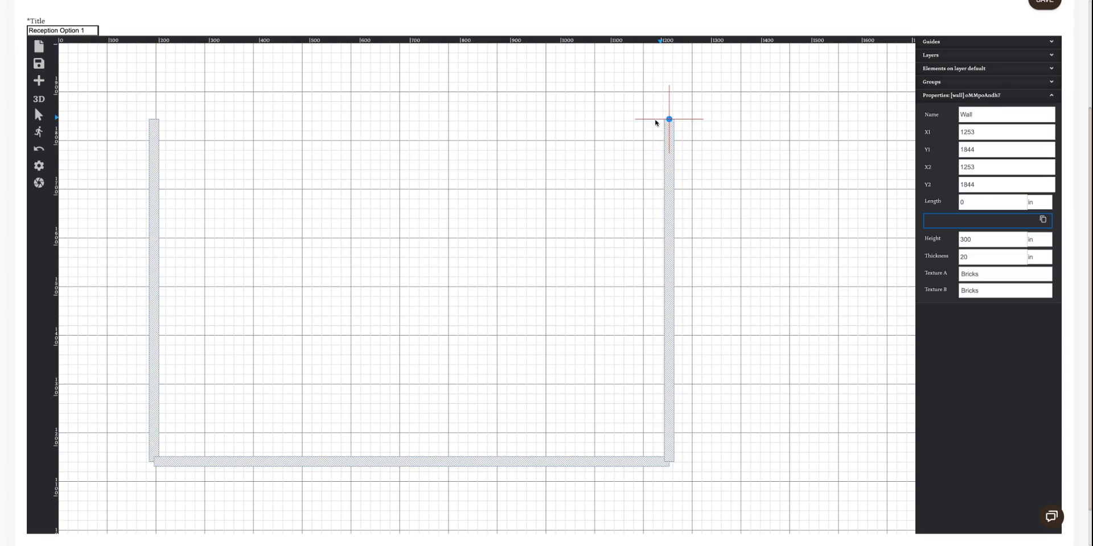
{"action": "left_click", "coordinate": [154, 120]}
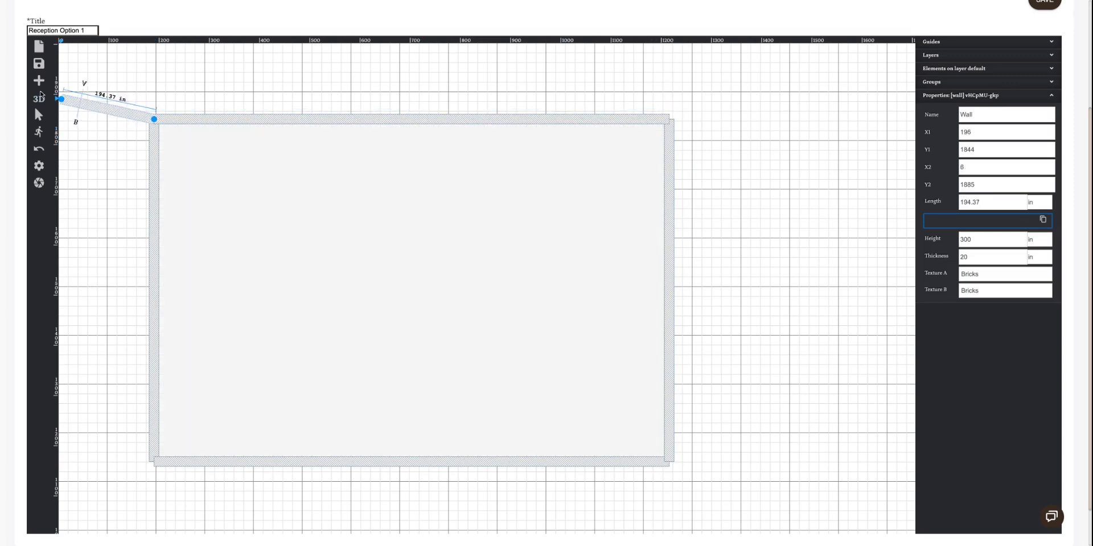
{"action": "key", "text": "Escape"}
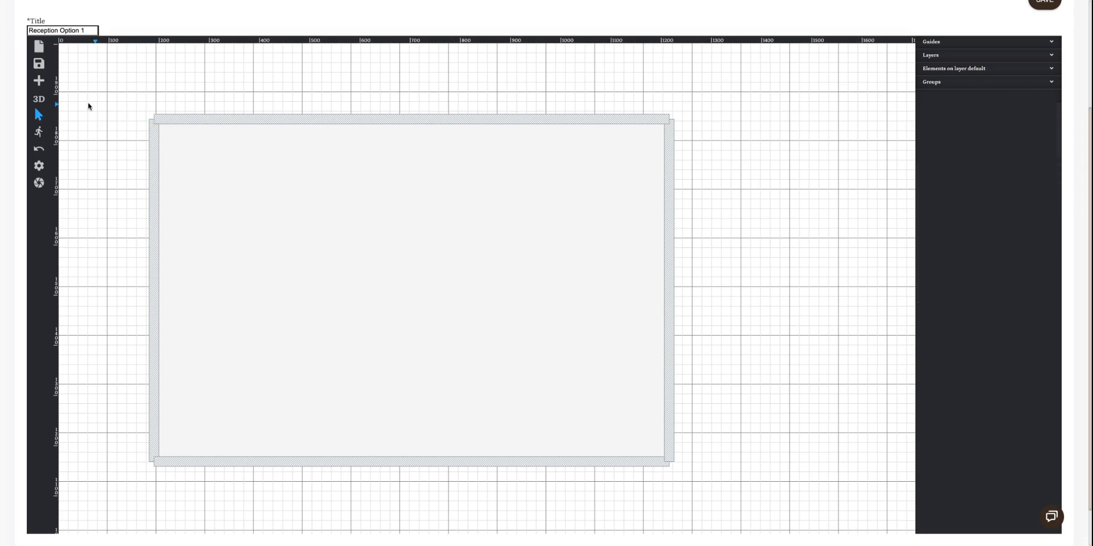
Place an Image element from the catalog in the middle of the room and begin editing its image URI
{"action": "left_click", "coordinate": [39, 81]}
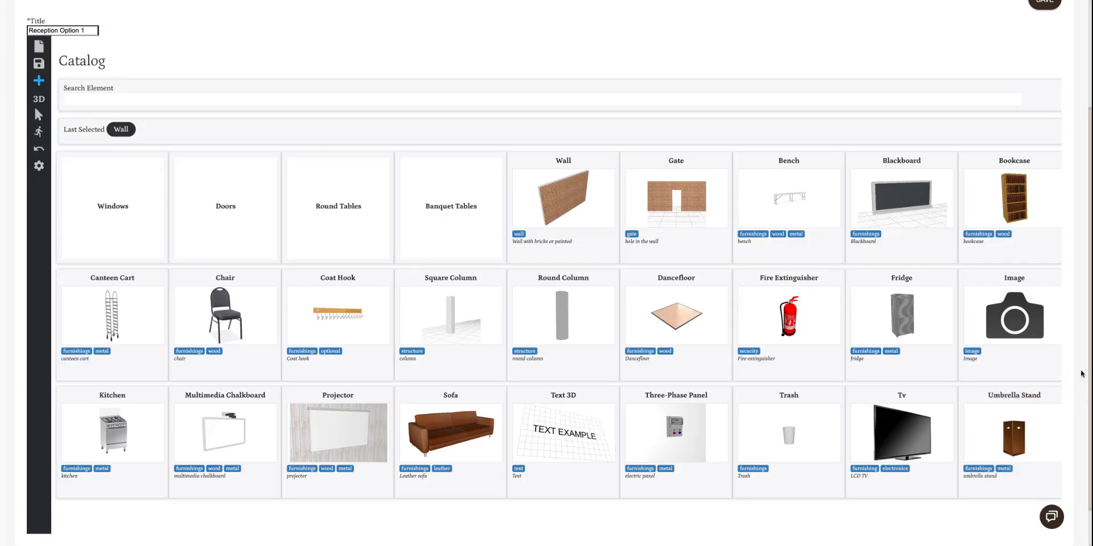
{"action": "left_click", "coordinate": [1019, 320]}
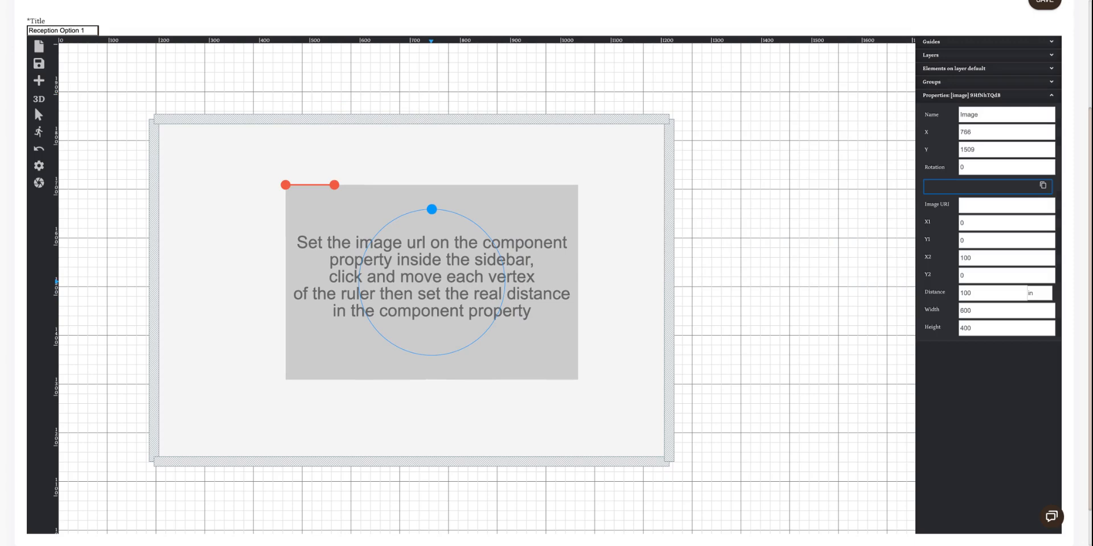
{"action": "left_click", "coordinate": [432, 282]}
{"action": "left_click", "coordinate": [431, 281]}
{"action": "left_click", "coordinate": [985, 206]}
Delete the image element from the room
{"action": "left_click", "coordinate": [38, 115]}
{"action": "double_click", "coordinate": [314, 342]}
{"action": "double_click", "coordinate": [337, 346]}
{"action": "key", "text": "Delete"}
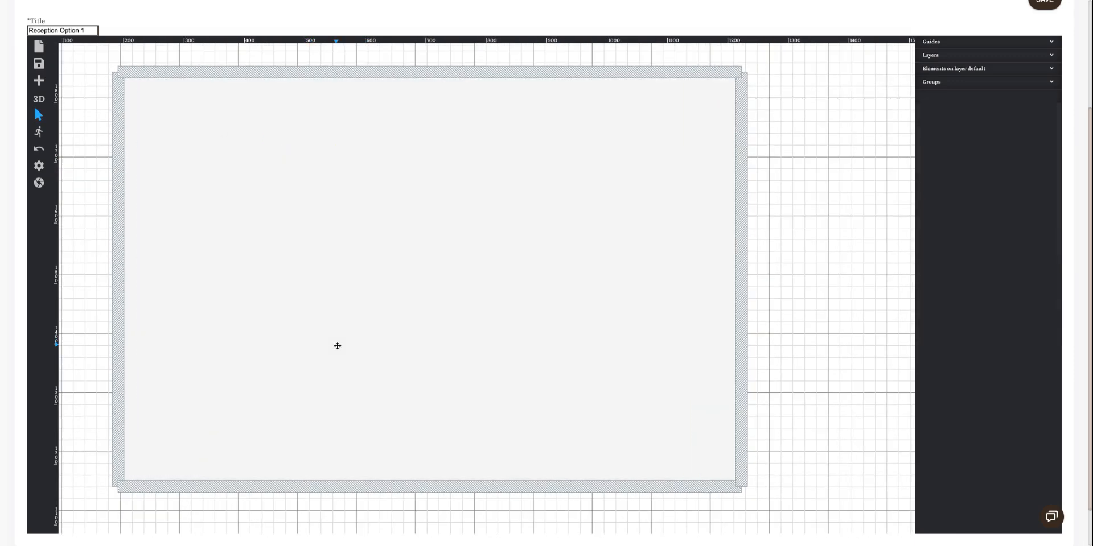
Place three Standard 8ft banquet tables end to end in a horizontal row in the room's upper-left area
{"action": "left_click", "coordinate": [39, 82]}
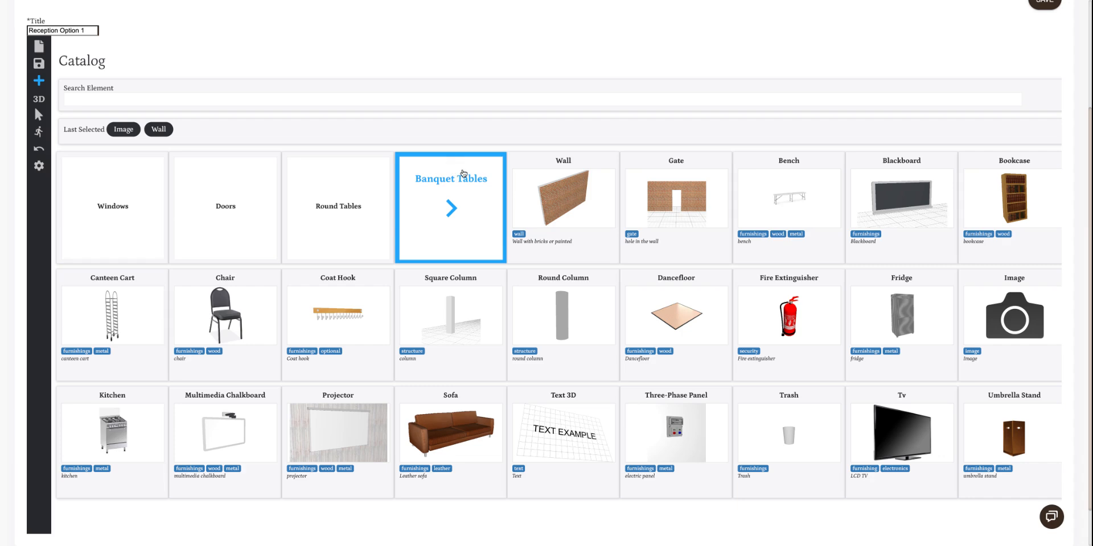
{"action": "left_click", "coordinate": [452, 209]}
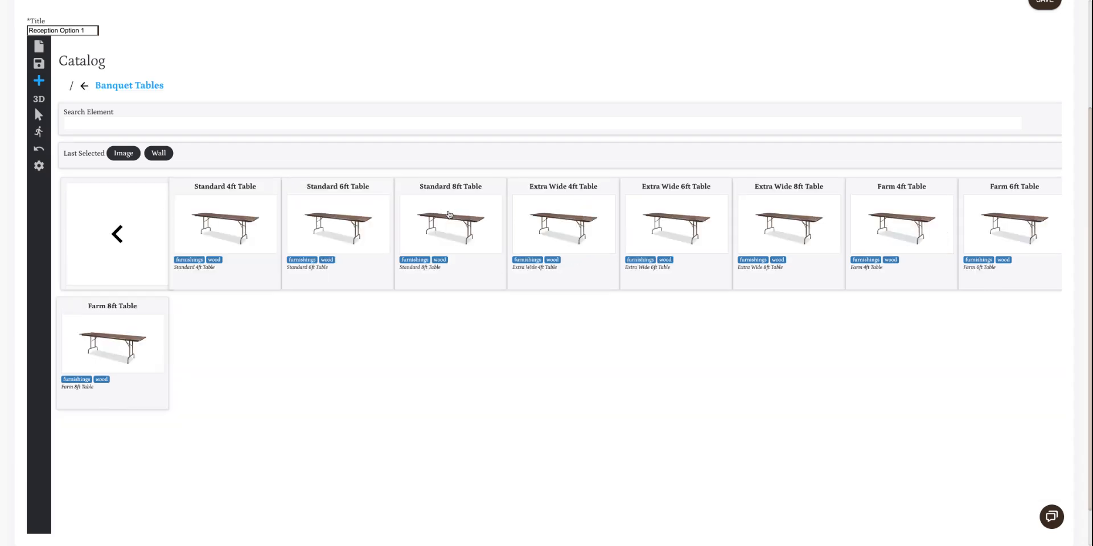
{"action": "left_click", "coordinate": [455, 227]}
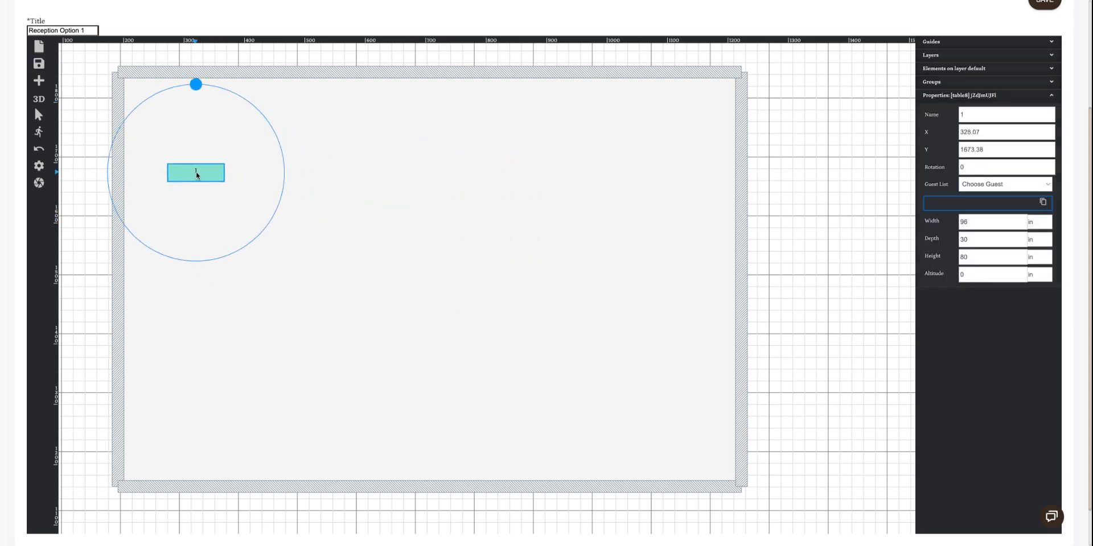
{"action": "left_click", "coordinate": [203, 168]}
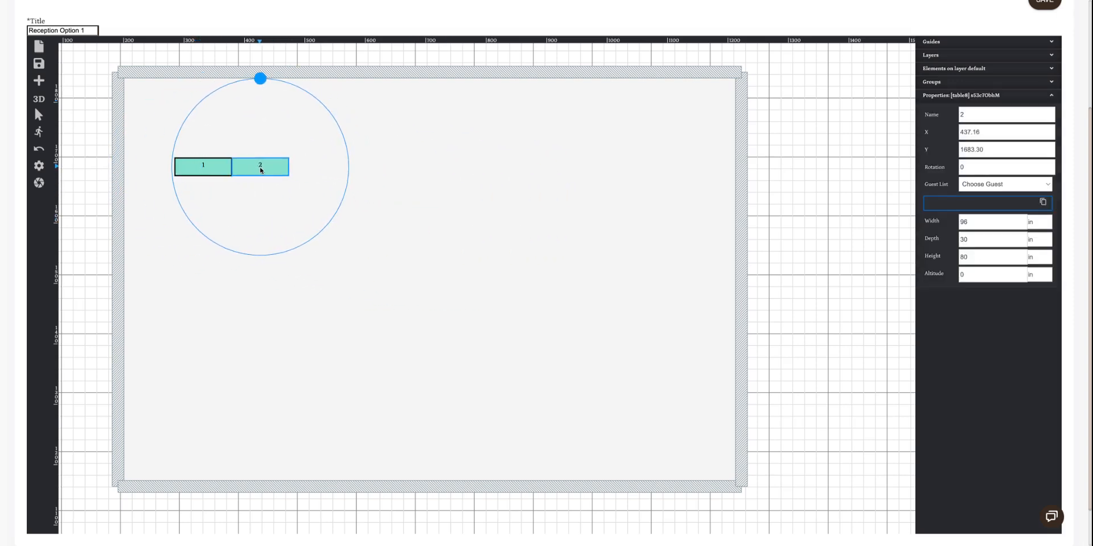
{"action": "left_click", "coordinate": [260, 169]}
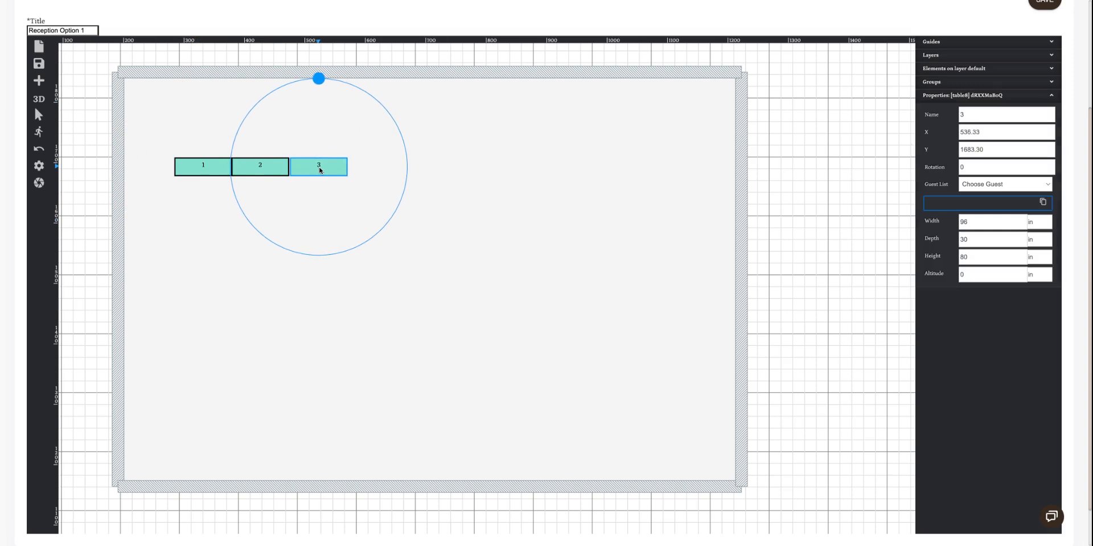
{"action": "left_click", "coordinate": [319, 169]}
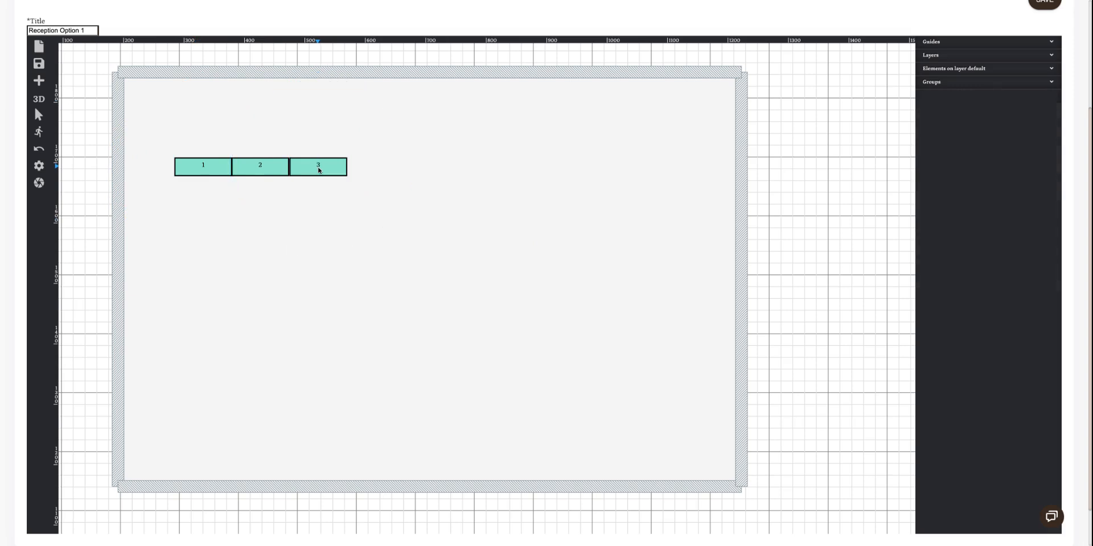
Assign a guest from the guest list to banquet table 3
{"action": "left_click", "coordinate": [319, 170]}
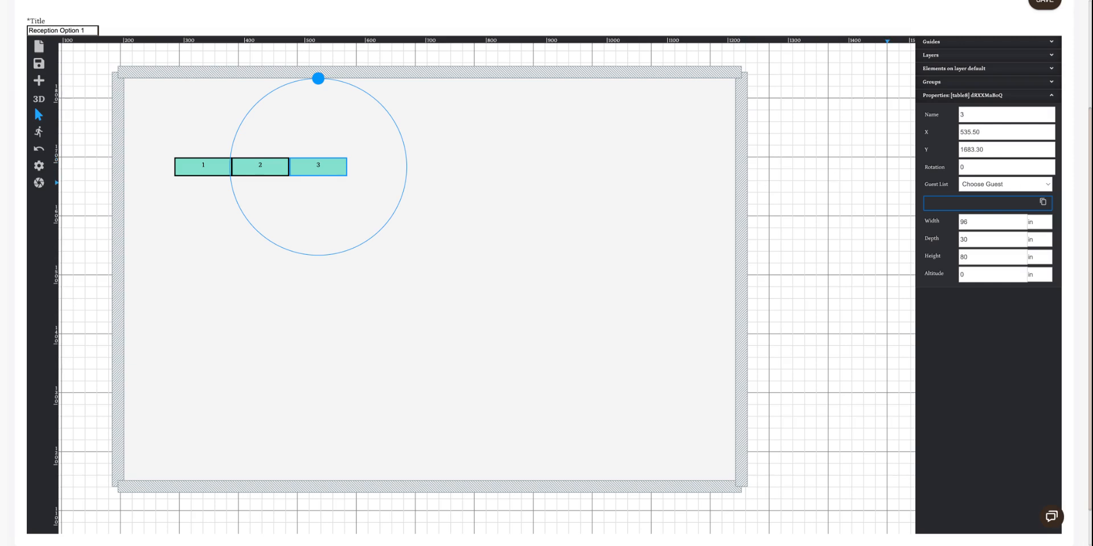
{"action": "left_click", "coordinate": [973, 197]}
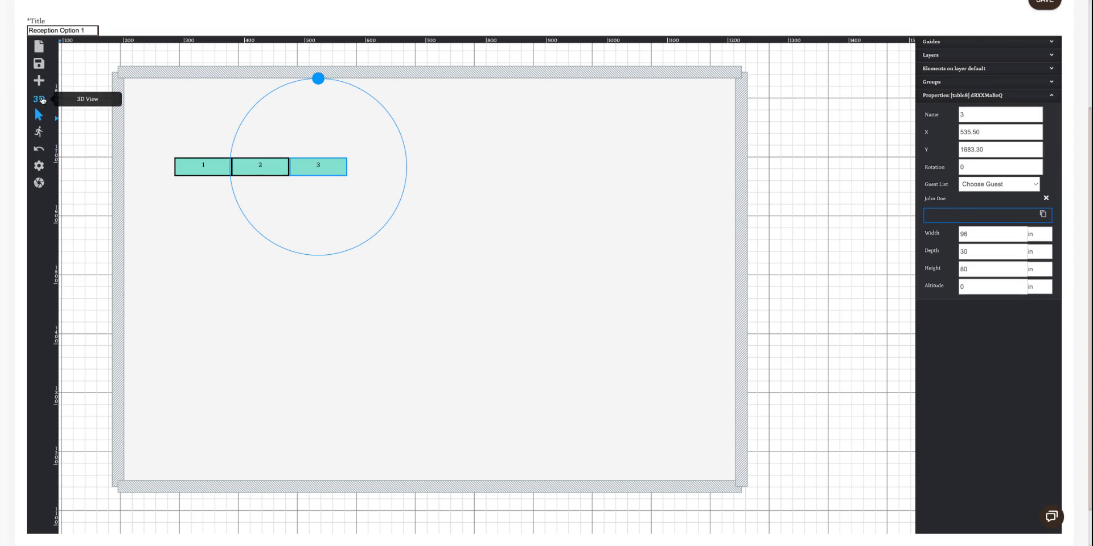
Place four chairs from the catalog in a row along the upper side of banquet table 1
{"action": "left_click", "coordinate": [39, 80]}
{"action": "left_click", "coordinate": [94, 249]}
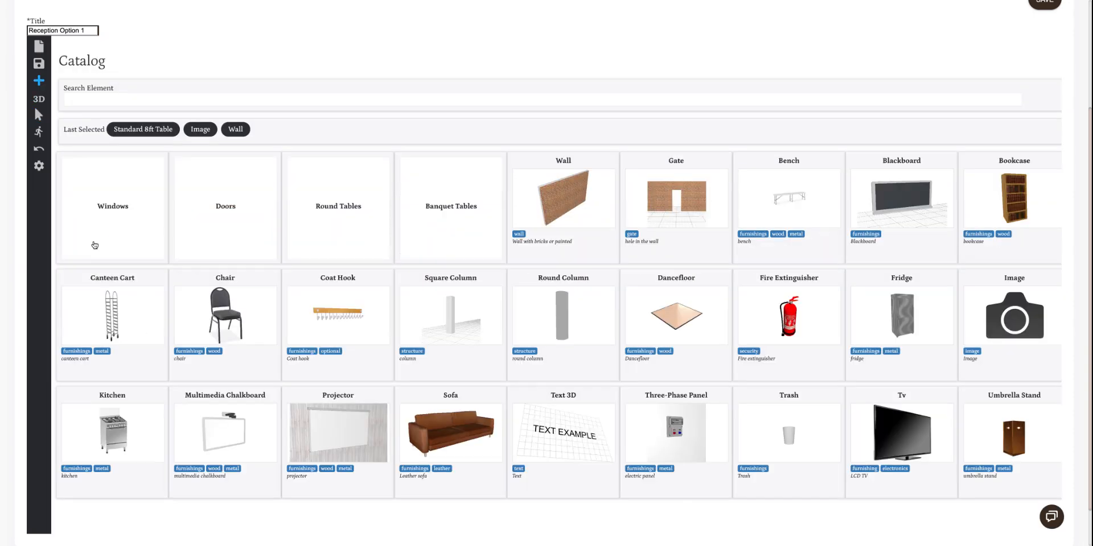
{"action": "left_click", "coordinate": [229, 319]}
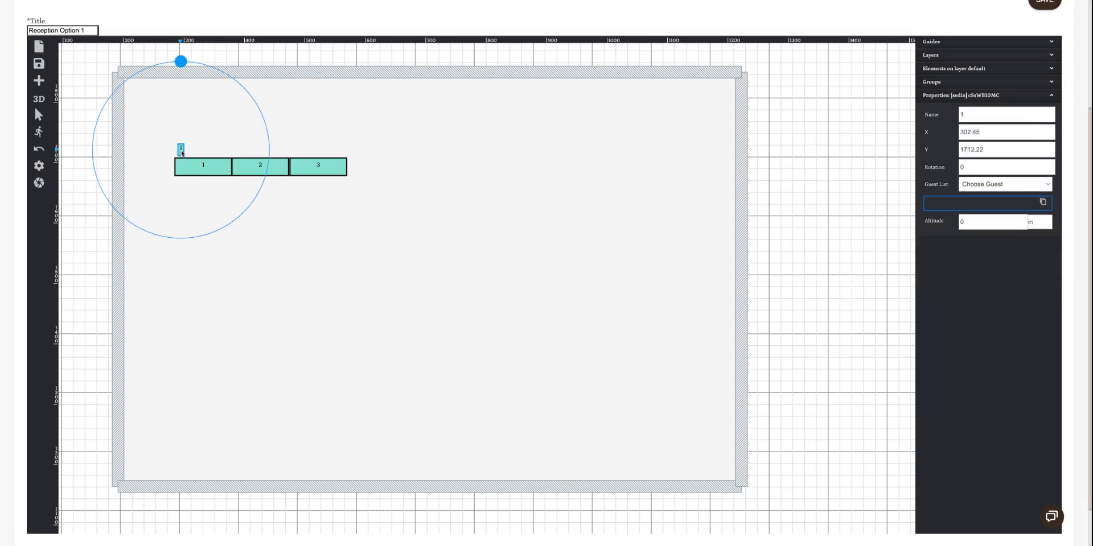
{"action": "left_click", "coordinate": [181, 151]}
{"action": "left_click", "coordinate": [190, 150]}
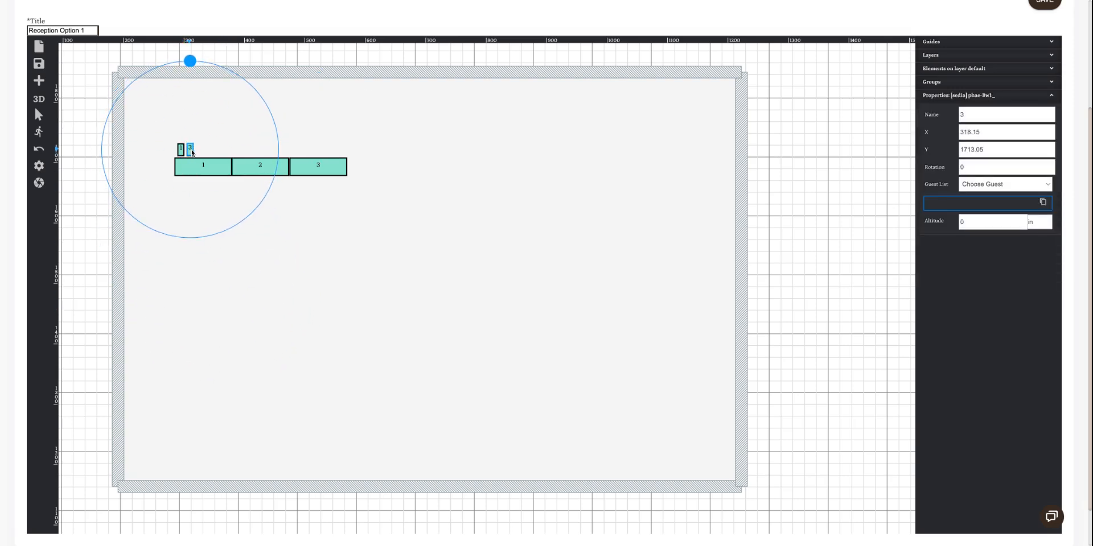
{"action": "left_click", "coordinate": [199, 151]}
{"action": "left_click", "coordinate": [211, 151]}
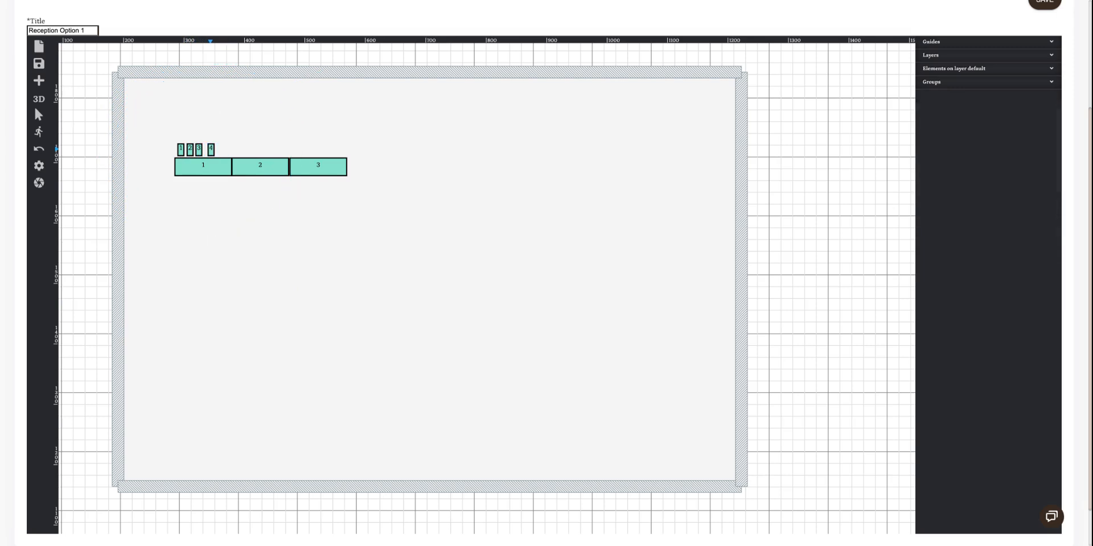
{"action": "key", "text": "Escape"}
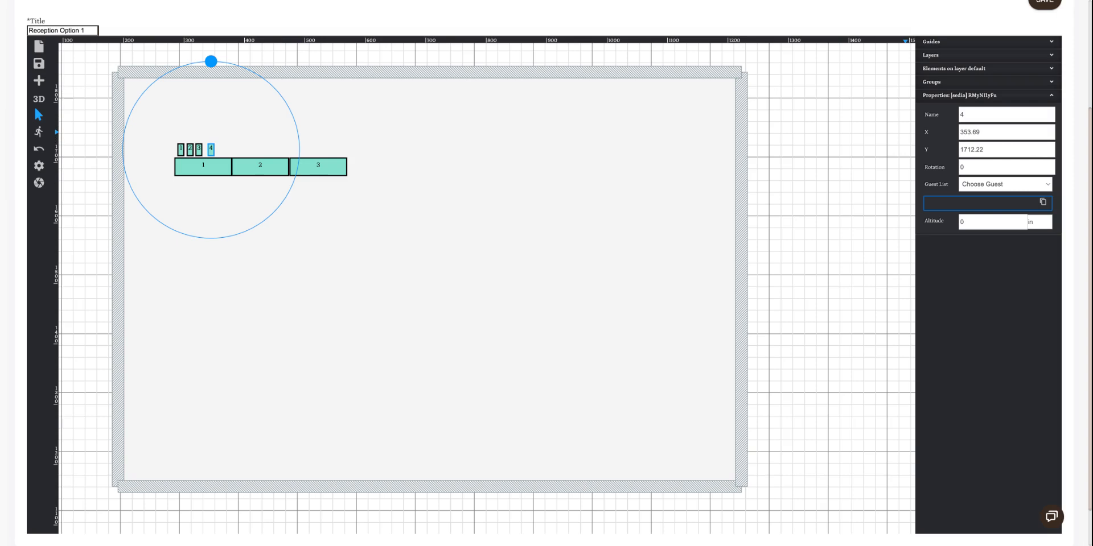
Assign a guest from the guest list to chair 4 and remove that assignment again
{"action": "left_click", "coordinate": [967, 196]}
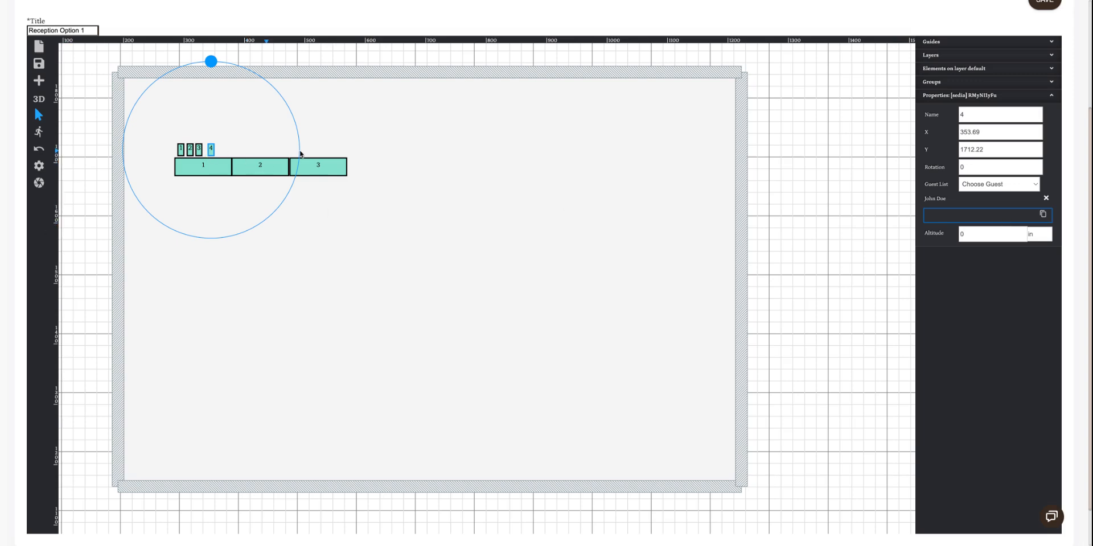
{"action": "left_click", "coordinate": [1046, 198]}
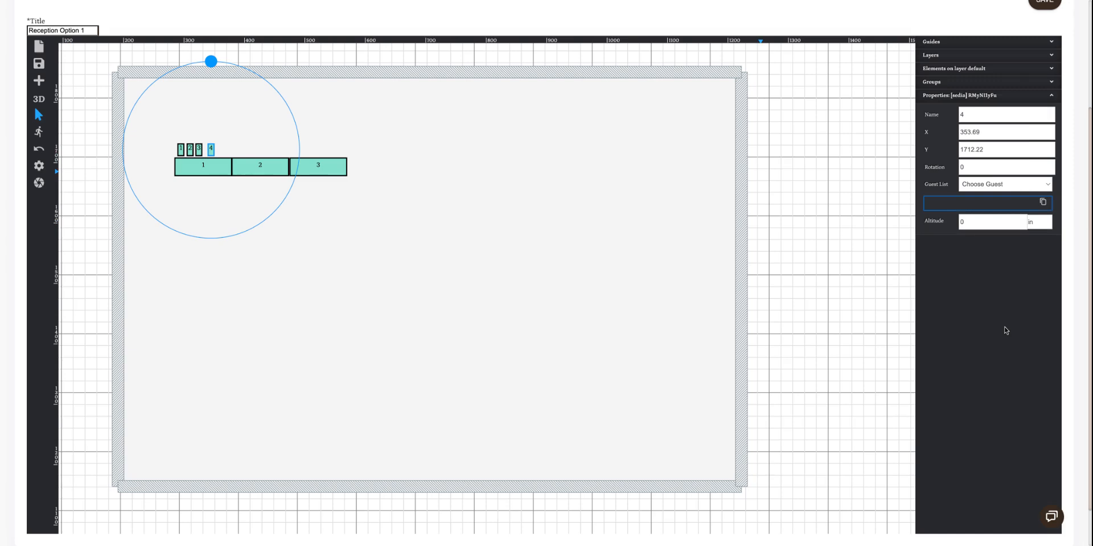
Place four 60" Round Tables, three clustered below the banquet tables and one right of the room's centre, and delete the surplus fifth table
{"action": "left_click", "coordinate": [39, 80]}
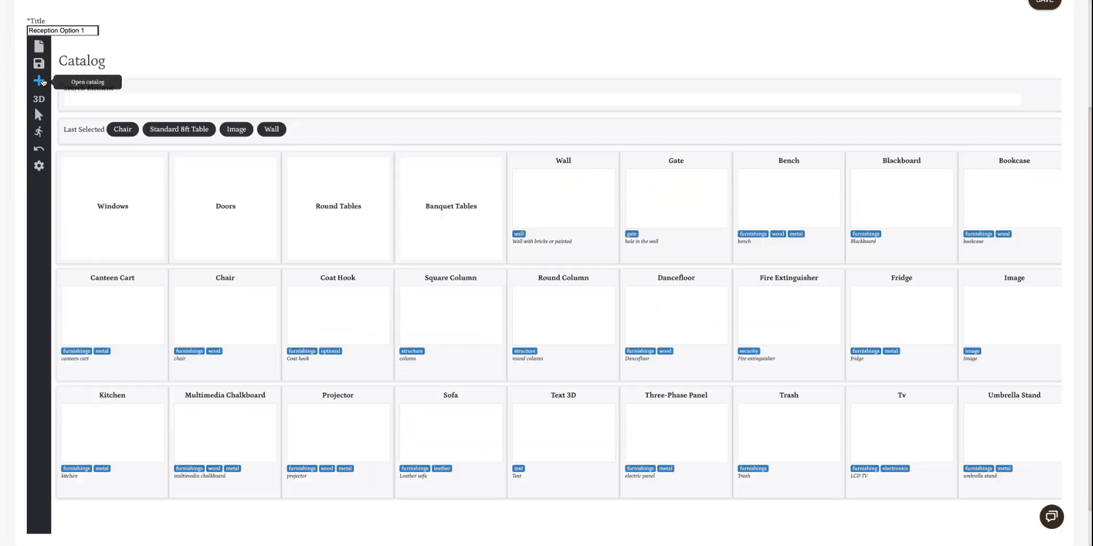
{"action": "left_click", "coordinate": [350, 202]}
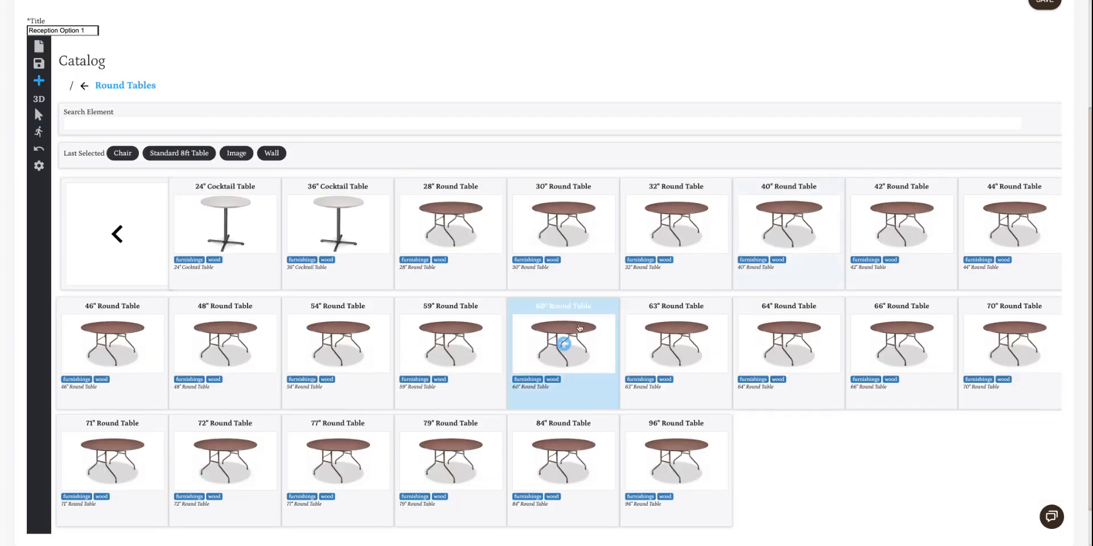
{"action": "left_click", "coordinate": [563, 342]}
{"action": "left_click", "coordinate": [217, 272]}
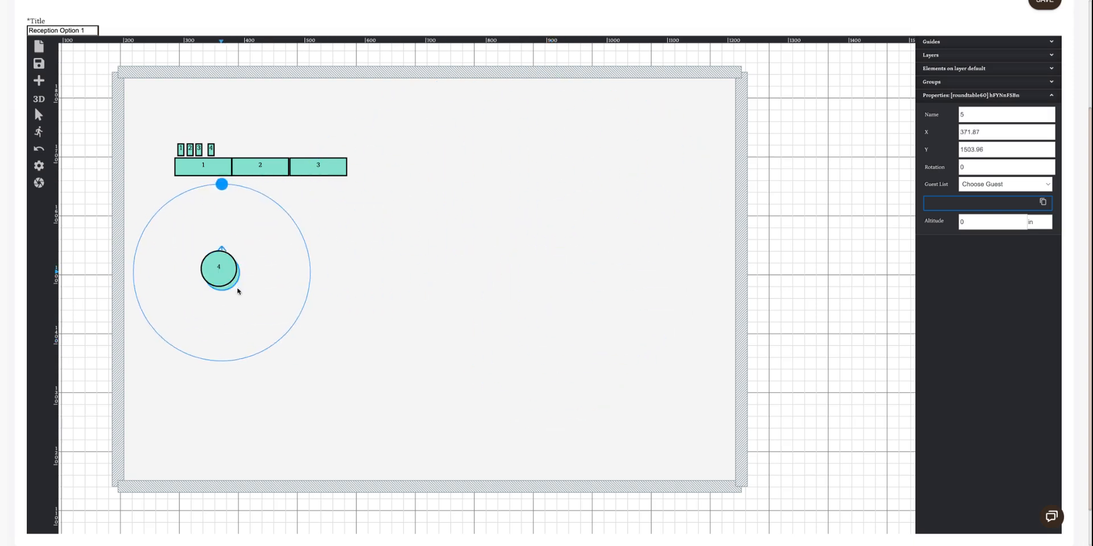
{"action": "left_click", "coordinate": [214, 373]}
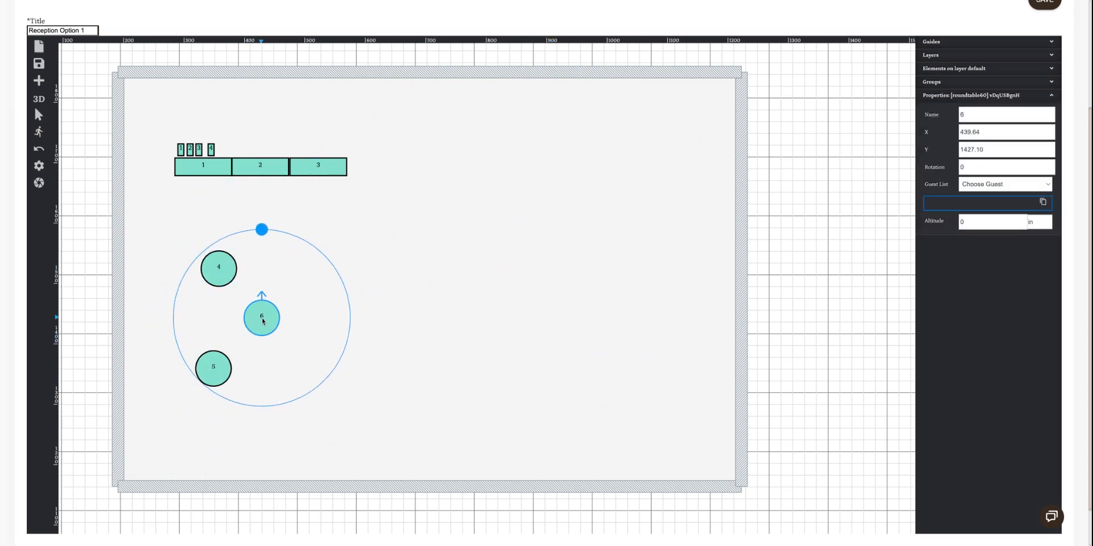
{"action": "left_click", "coordinate": [263, 320]}
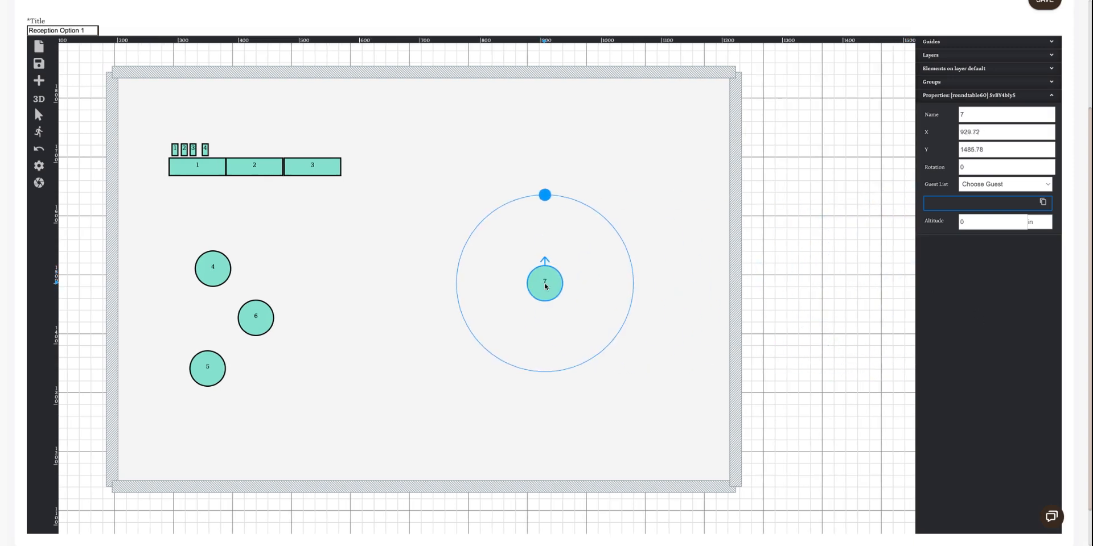
{"action": "left_click", "coordinate": [545, 287]}
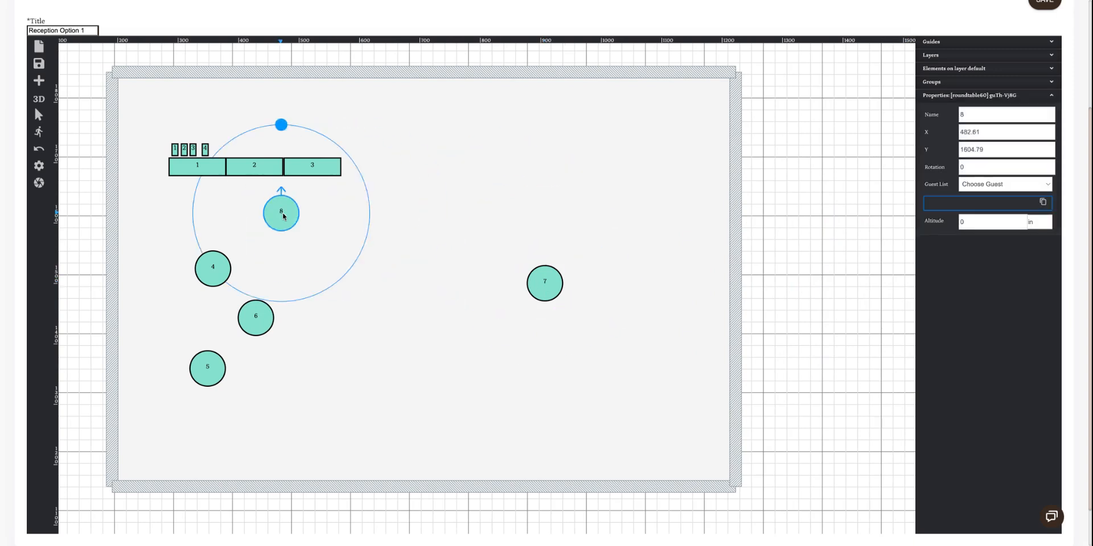
{"action": "key", "text": "Escape"}
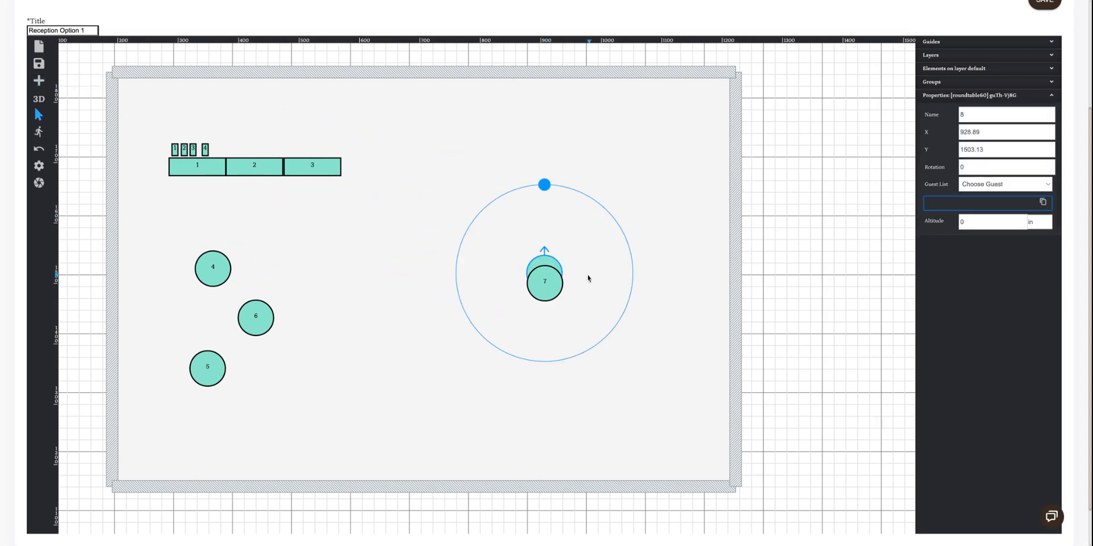
{"action": "key", "text": "Delete"}
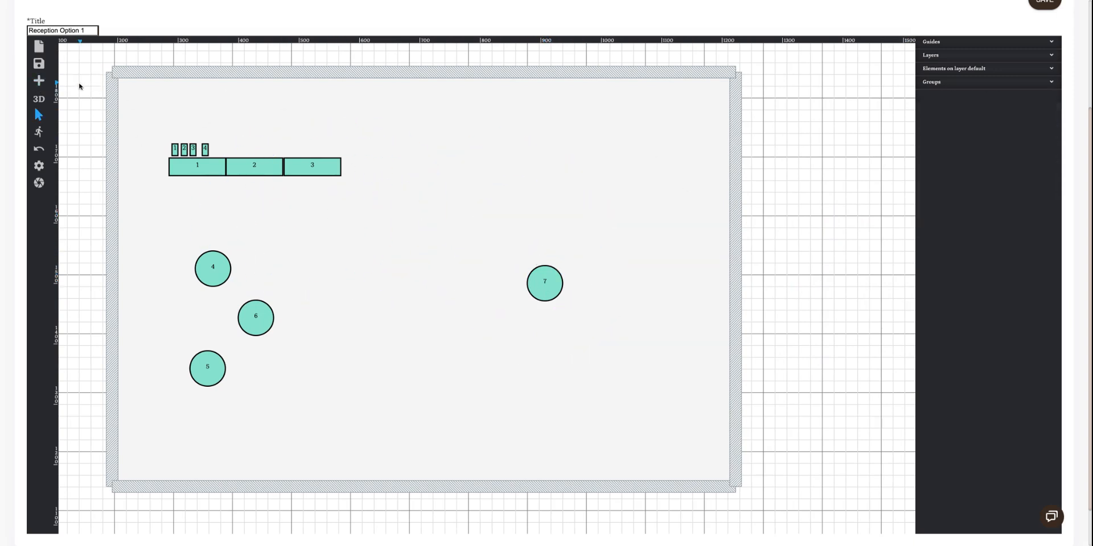
Add a Dancefloor from the catalog in the middle of the room, between the round tables
{"action": "left_click", "coordinate": [37, 81]}
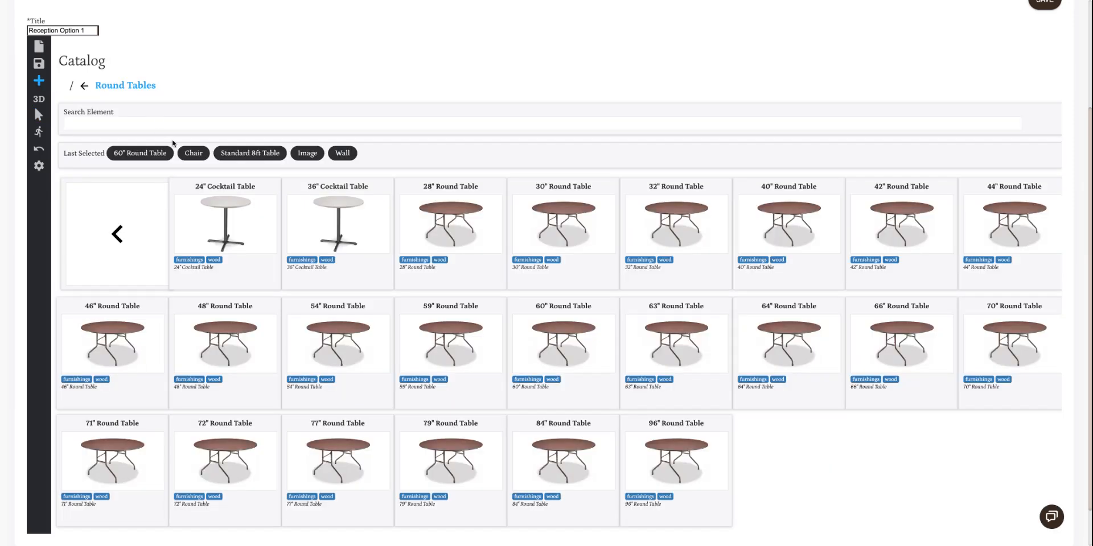
{"action": "left_click", "coordinate": [117, 234]}
{"action": "left_click", "coordinate": [706, 341]}
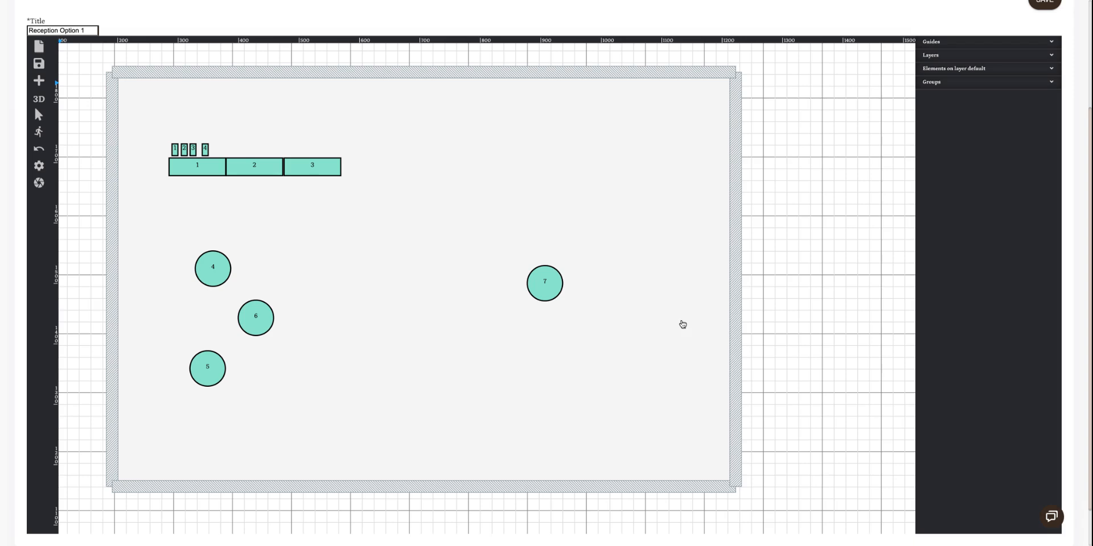
{"action": "left_click", "coordinate": [416, 306]}
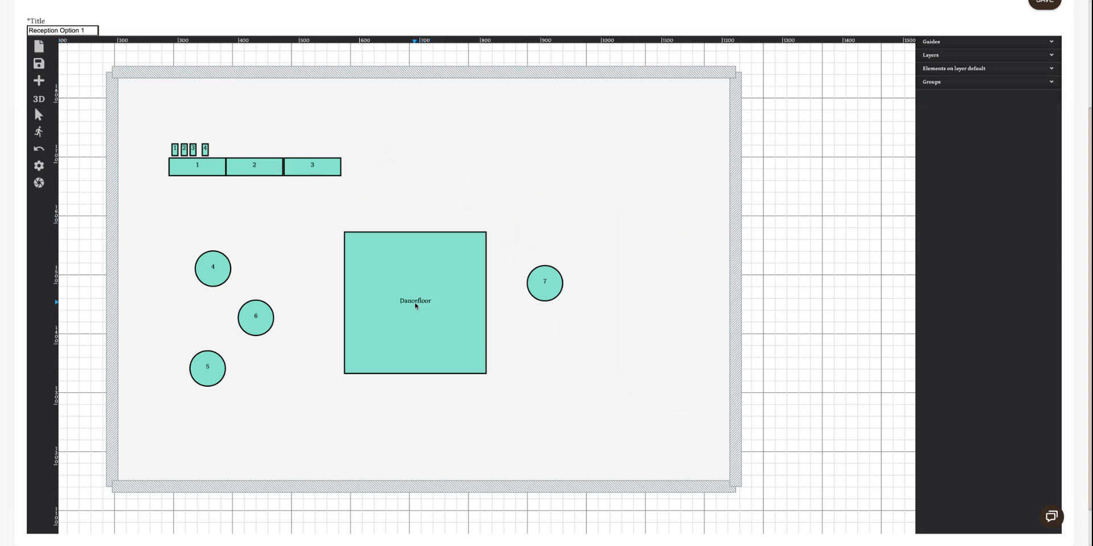
Set the dancefloor's width and depth to 300 in each
{"action": "left_click_drag", "start_coordinate": [419, 310], "coordinate": [496, 297]}
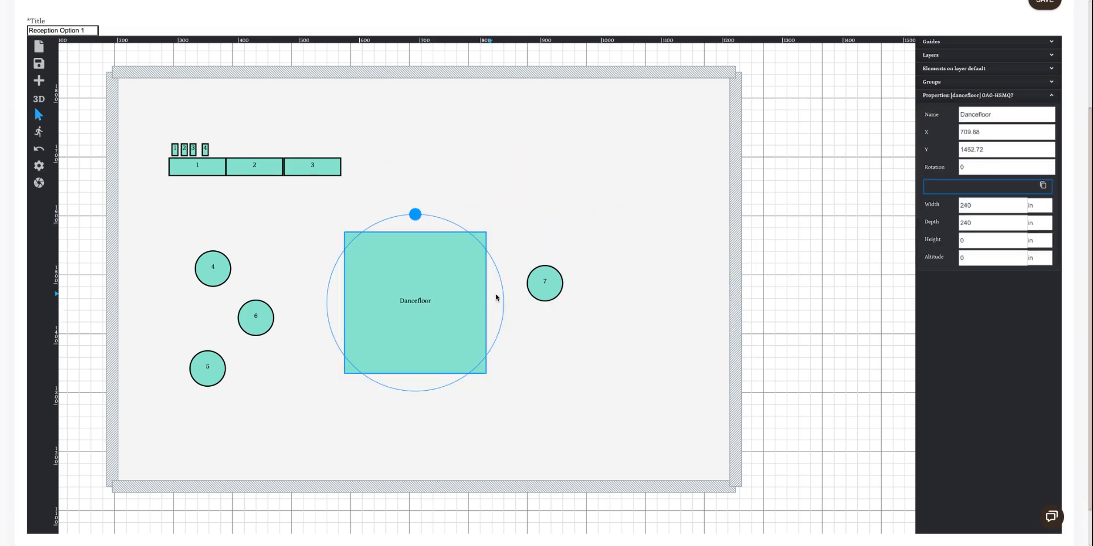
{"action": "double_click", "coordinate": [982, 210]}
{"action": "type", "text": "300"}
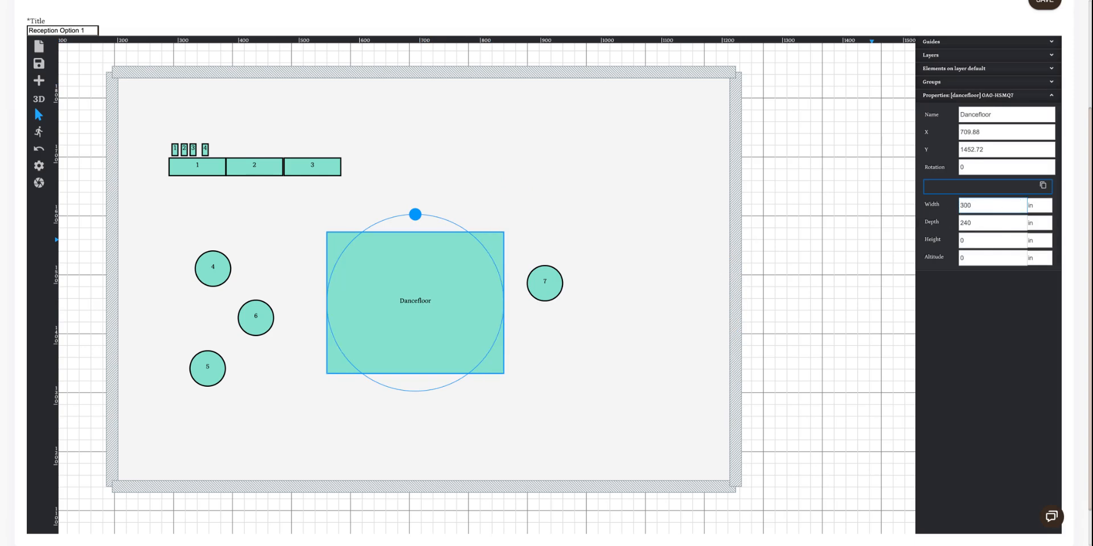
{"action": "double_click", "coordinate": [968, 223]}
{"action": "type", "text": "300"}
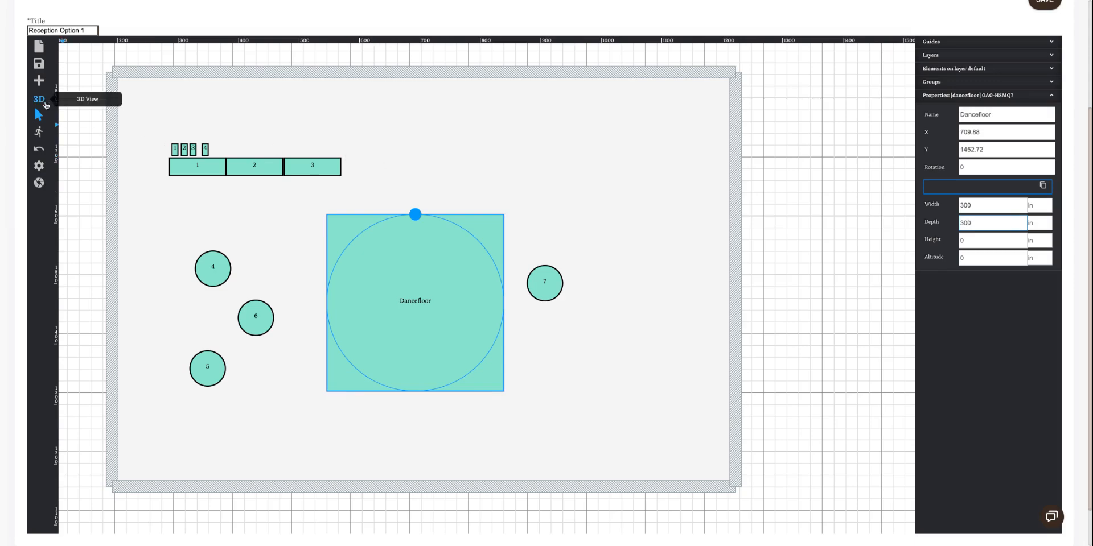
Examine the room's walls, tables and dancefloor in 3D from several angles, ending in the 2D plan
{"action": "left_click", "coordinate": [37, 100]}
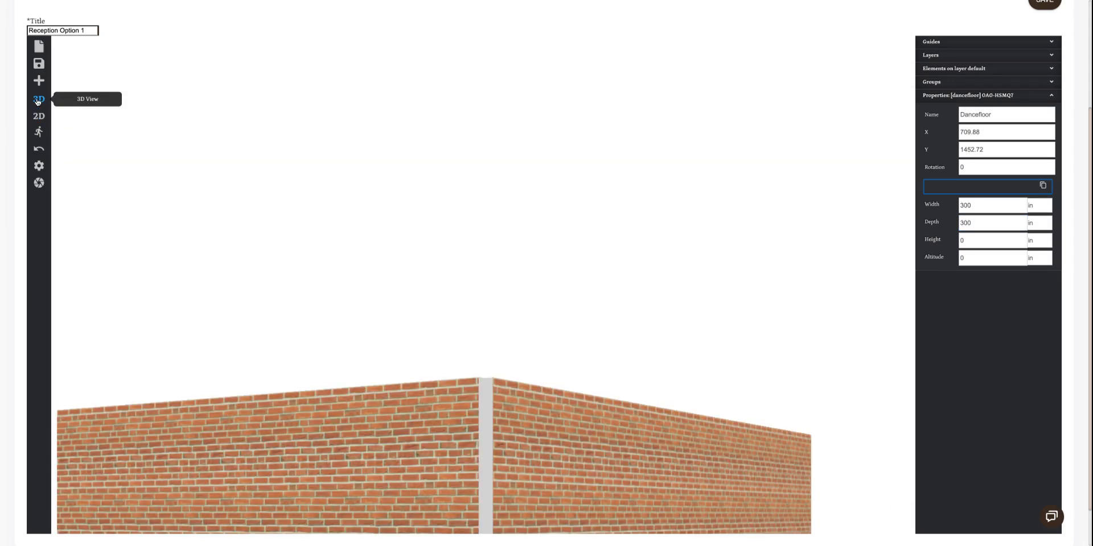
{"action": "left_click_drag", "start_coordinate": [596, 503], "coordinate": [1002, 484]}
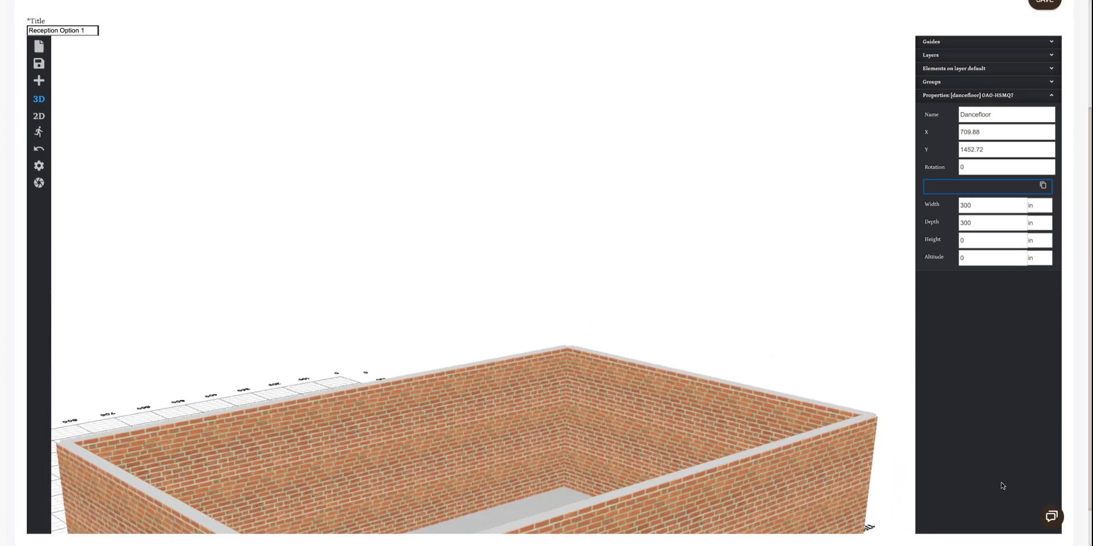
{"action": "left_click_drag", "start_coordinate": [741, 383], "coordinate": [633, 314]}
{"action": "left_click_drag", "start_coordinate": [705, 450], "coordinate": [895, 535]}
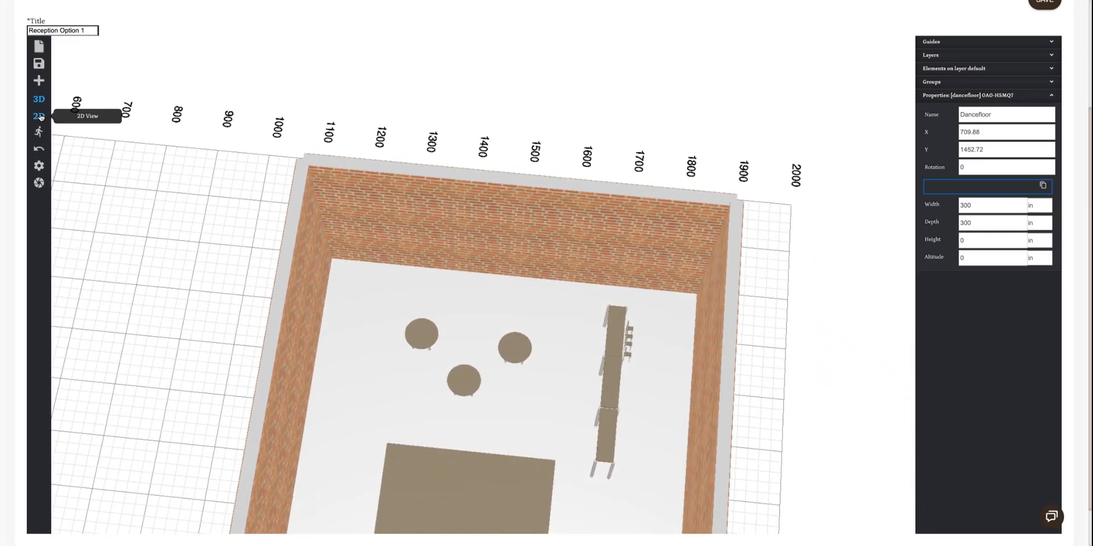
{"action": "left_click", "coordinate": [39, 116]}
{"action": "left_click", "coordinate": [39, 82]}
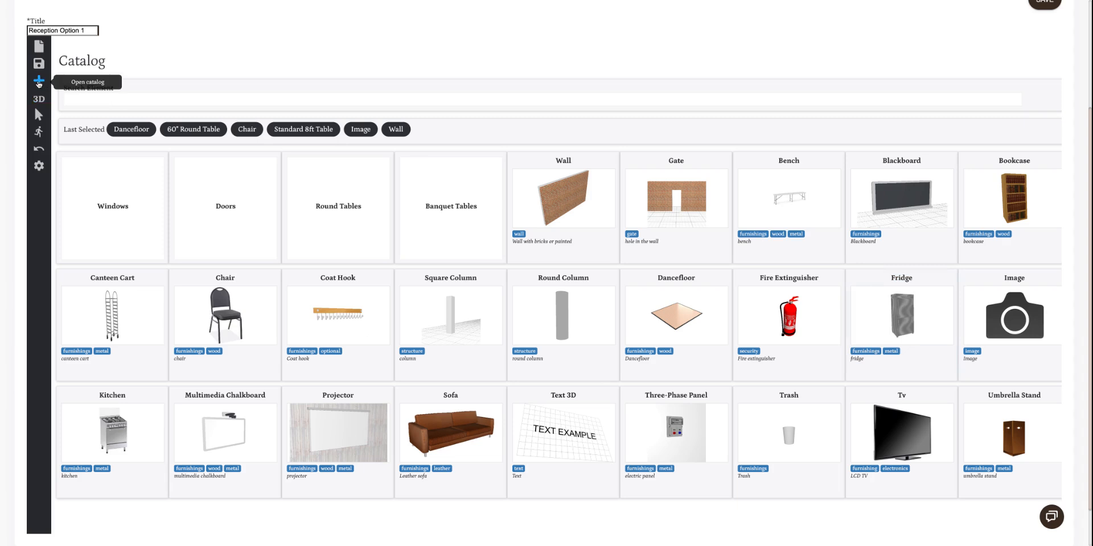
{"action": "left_click", "coordinate": [39, 115]}
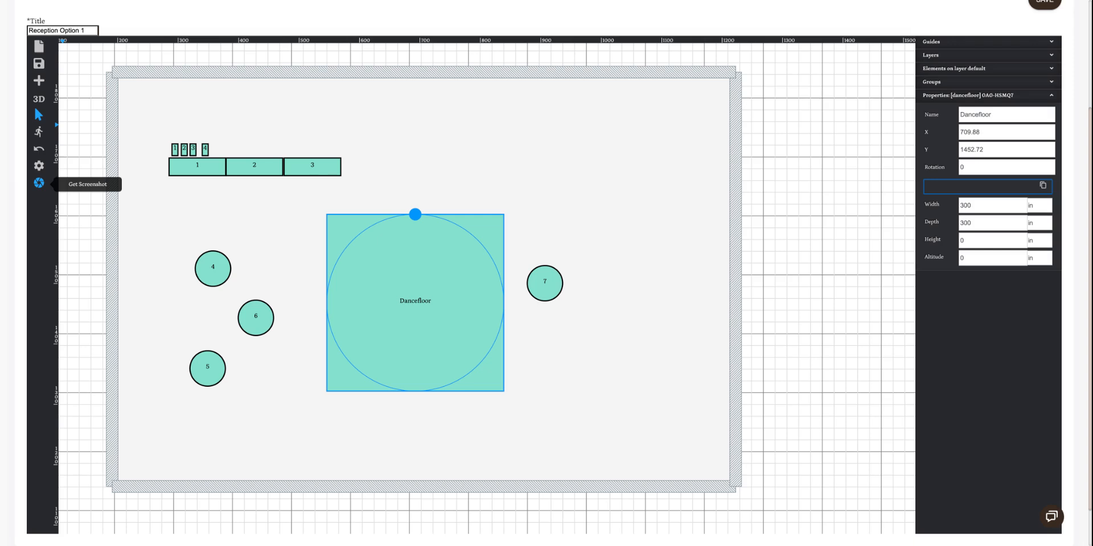
Save the floor plan and reopen the newest Reception Option 1 from the floor plan list for editing
{"action": "scroll", "coordinate": [776, 108], "scroll_direction": "up", "scroll_amount": 5}
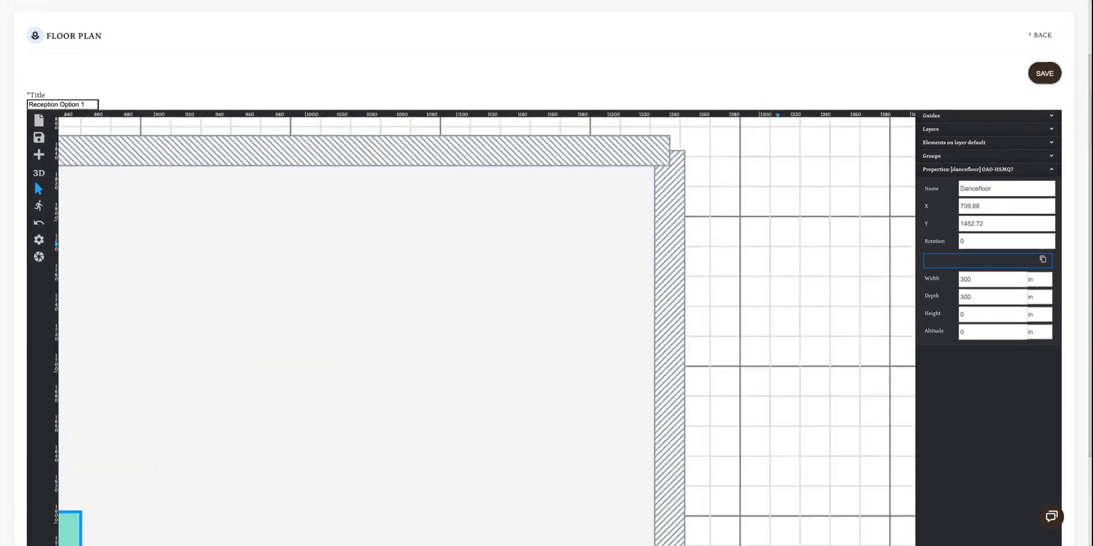
{"action": "scroll", "coordinate": [777, 108], "scroll_direction": "down", "scroll_amount": 5}
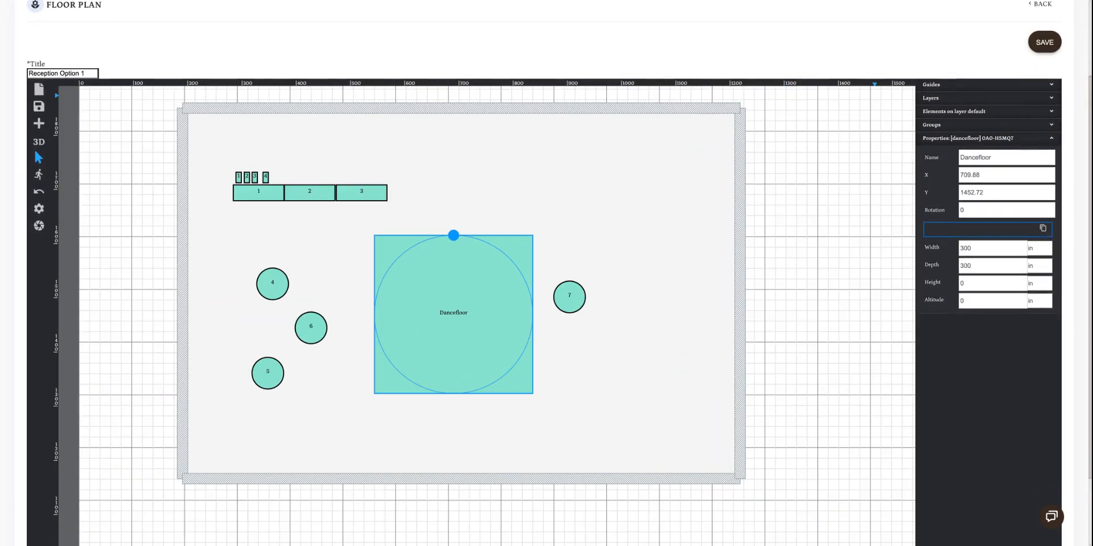
{"action": "left_click", "coordinate": [1045, 42]}
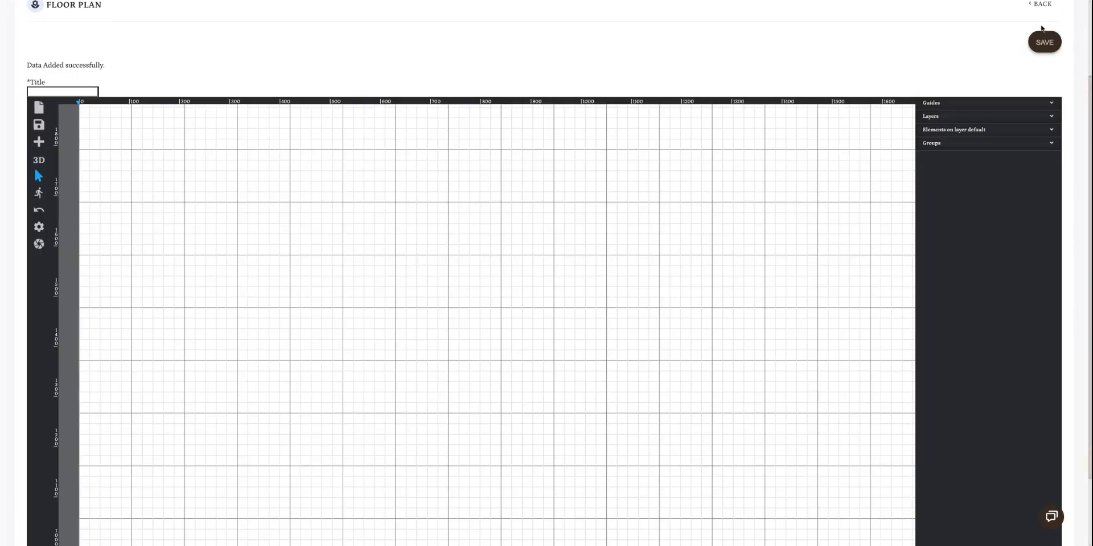
{"action": "left_click", "coordinate": [1043, 5]}
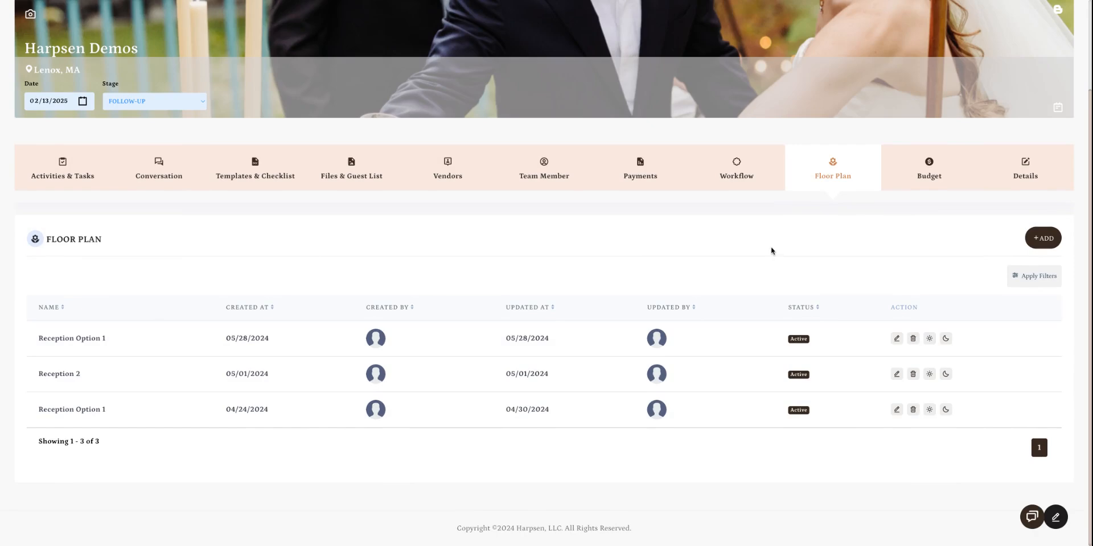
{"action": "left_click", "coordinate": [897, 338]}
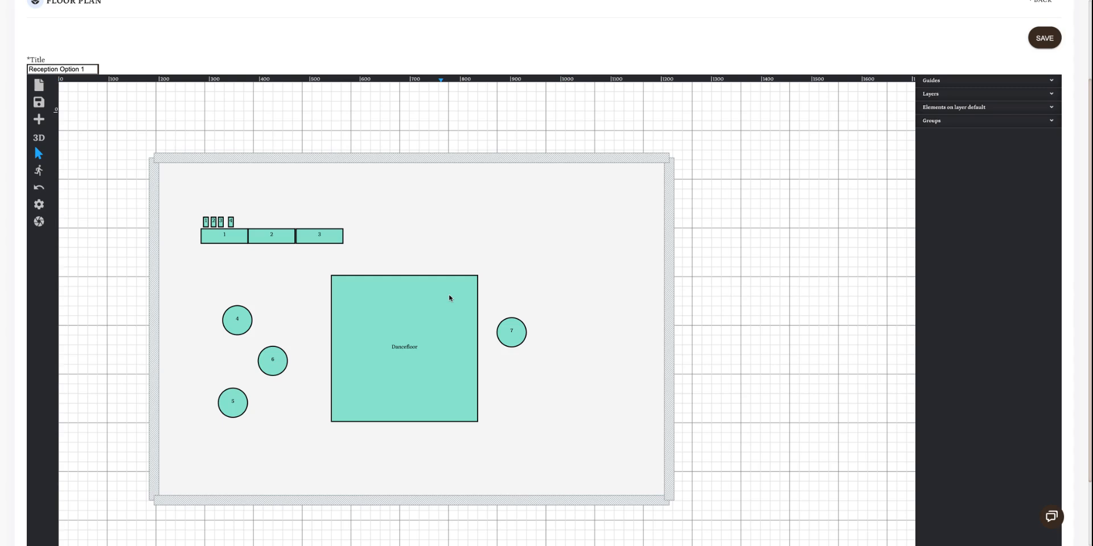
Assign a guest from the guest list to banquet table 2 and remove that assignment again
{"action": "left_click", "coordinate": [266, 242]}
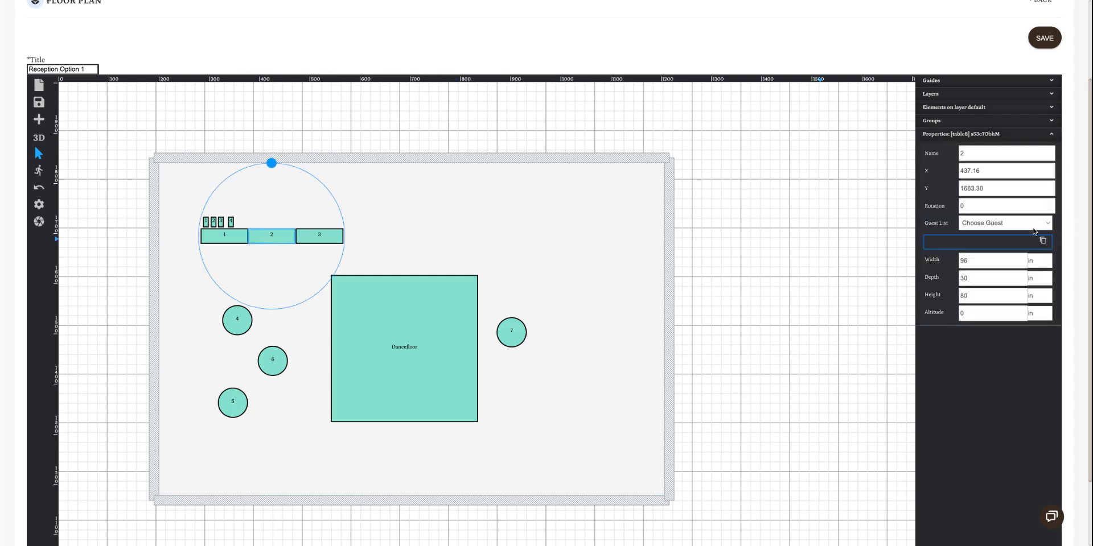
{"action": "left_click", "coordinate": [1034, 231]}
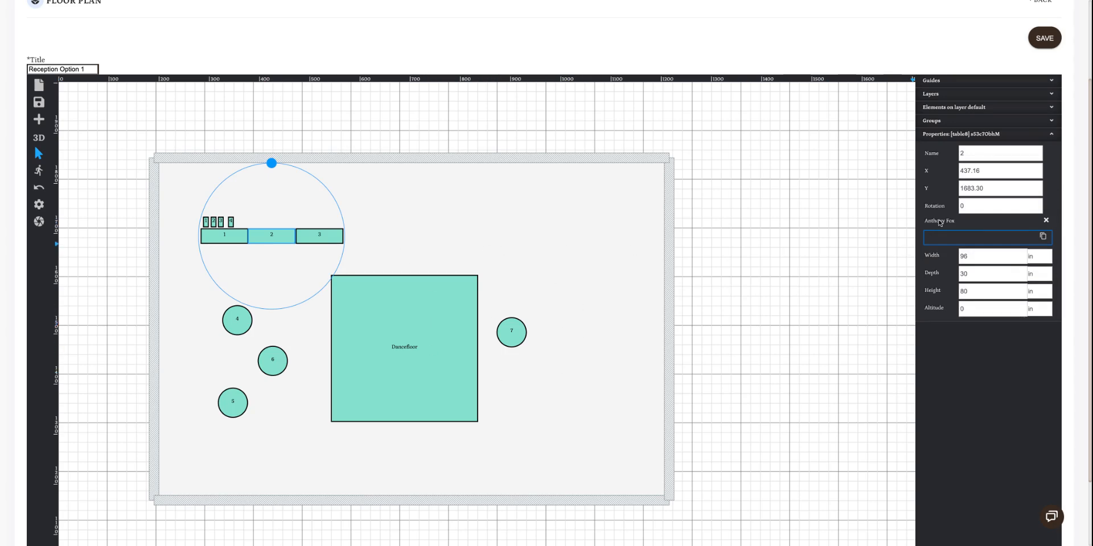
{"action": "left_click", "coordinate": [1046, 221]}
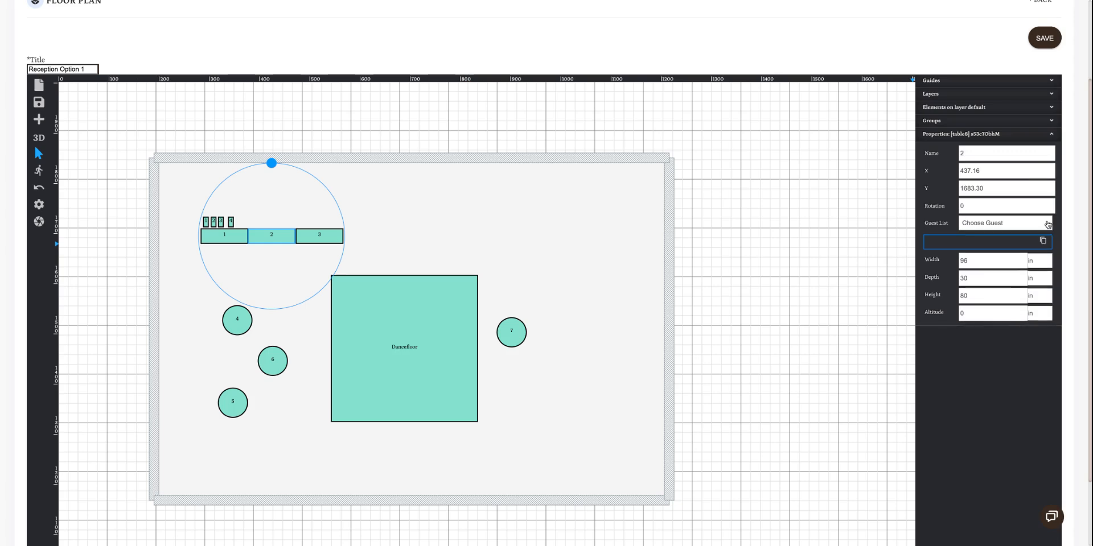
Save the reopened floor plan and return to the event's floor plan list
{"action": "left_click", "coordinate": [1045, 39]}
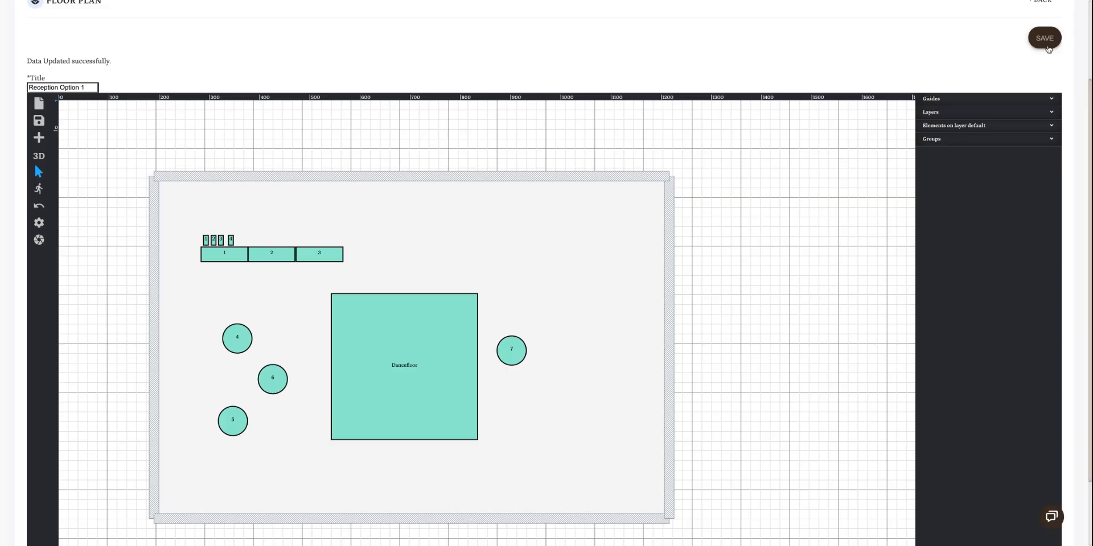
{"action": "left_click", "coordinate": [1036, 29]}
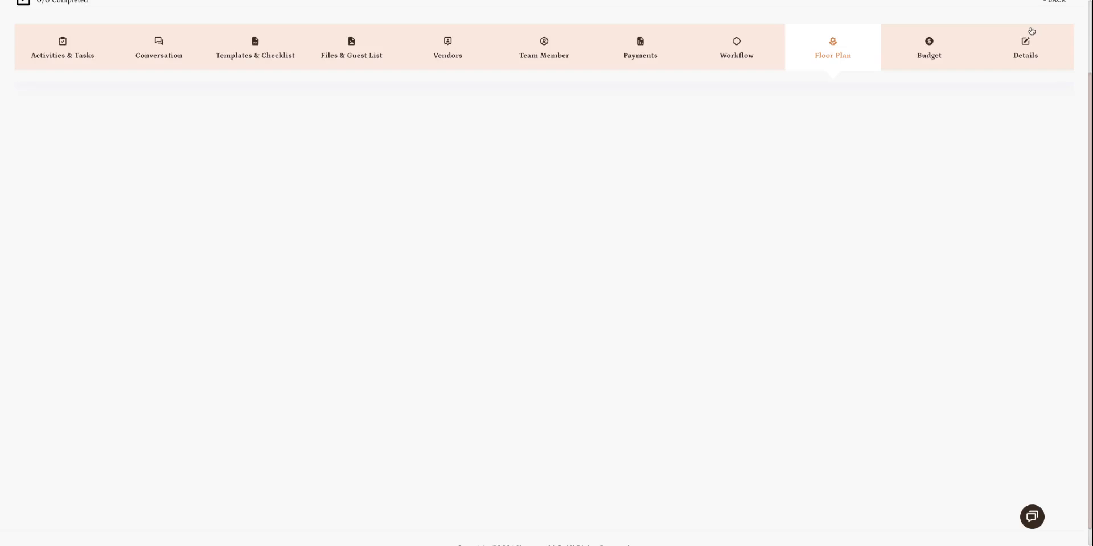